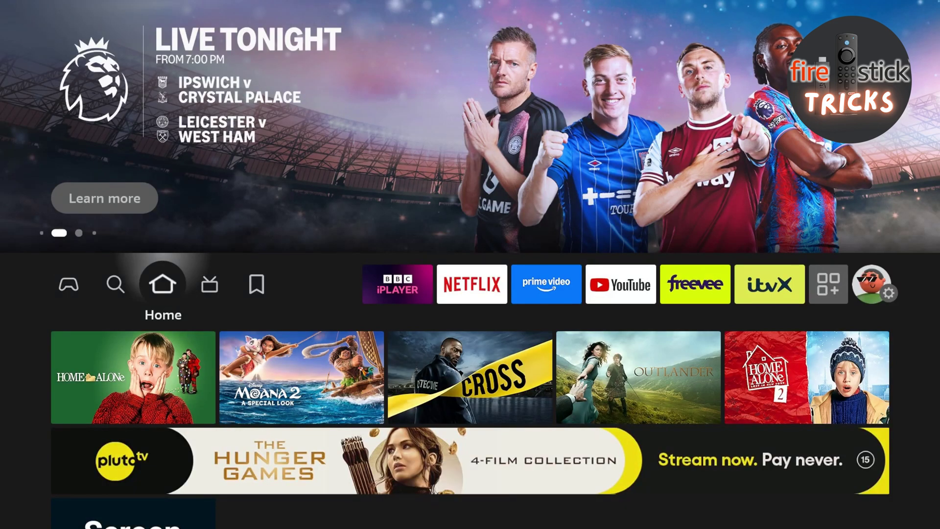
Open the device's search and enter "Do" as the search text.
key(Left)
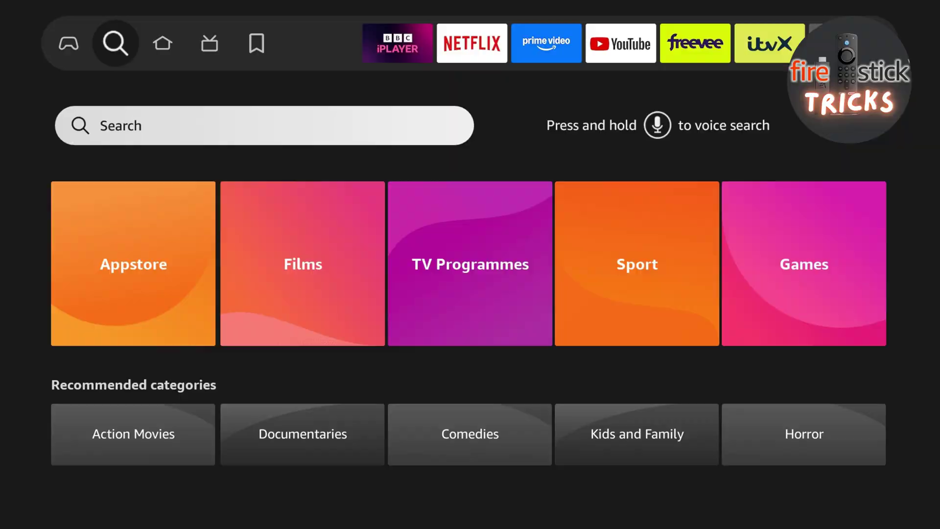
key(Return)
key(Right)
key(Right)
key(Right)
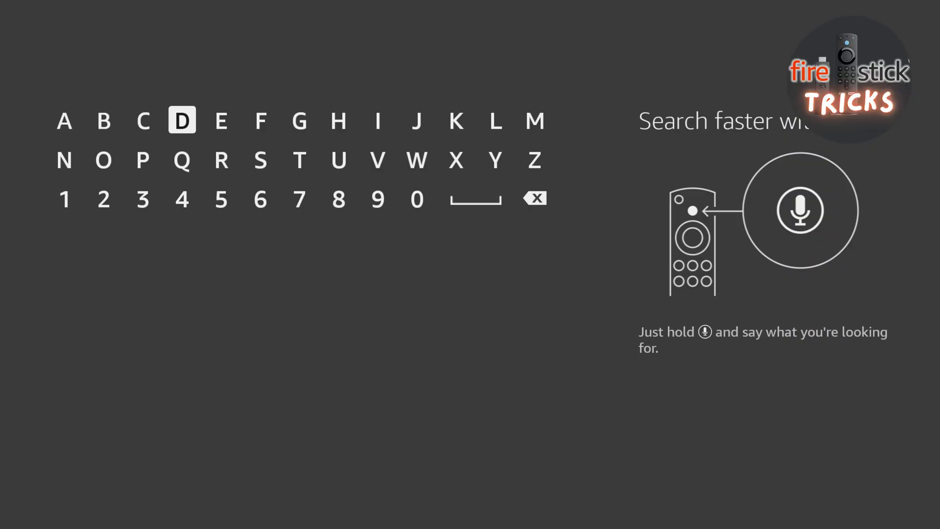
key(Return)
key(Down)
key(Left)
key(Left)
key(Return)
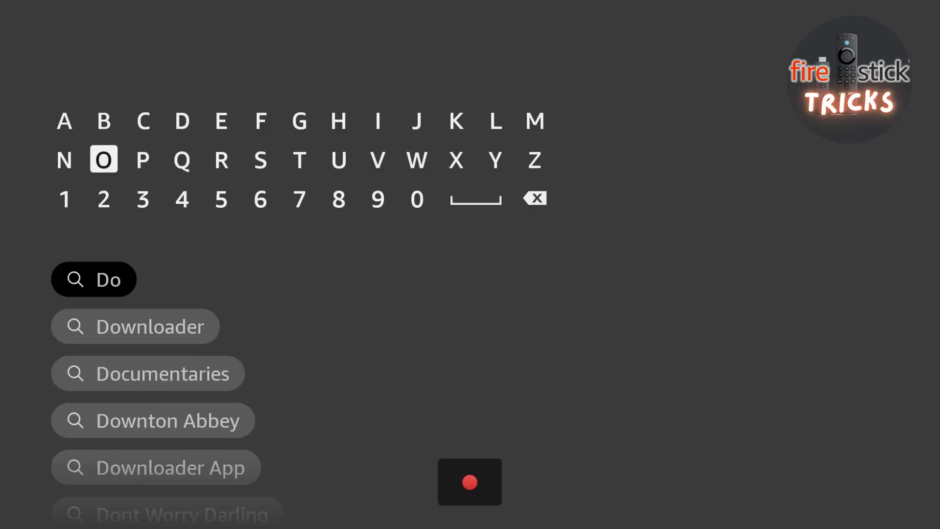
Choose the Downloader suggestion, then open the Downloader app's page and download the app.
key(Down)
key(Down)
key(Return)
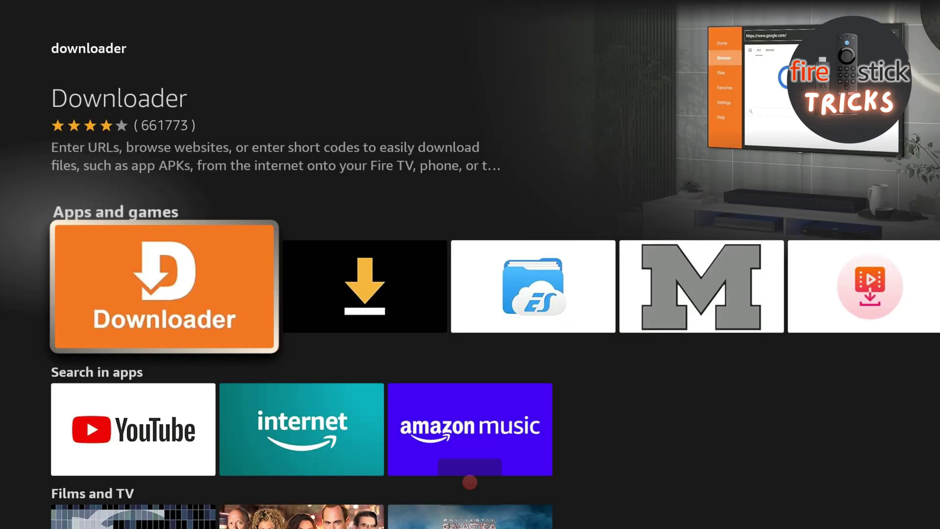
key(Return)
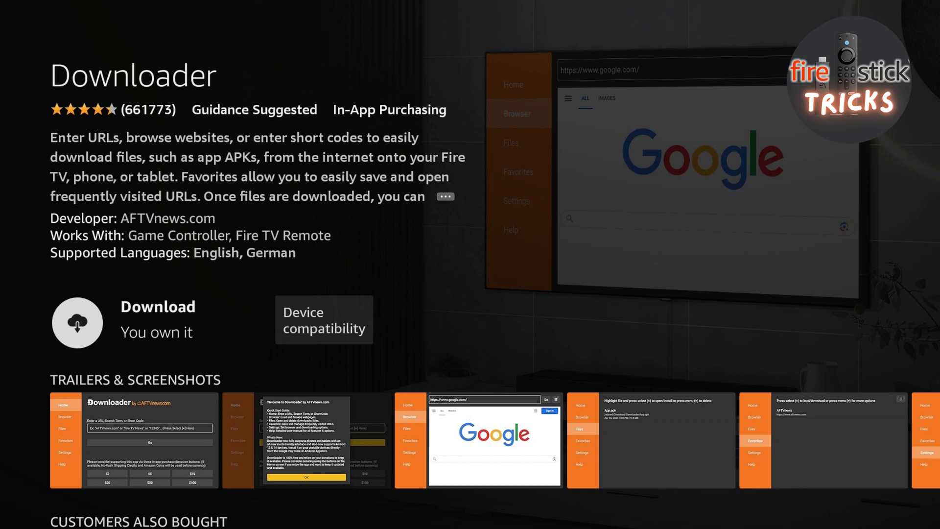
key(Return)
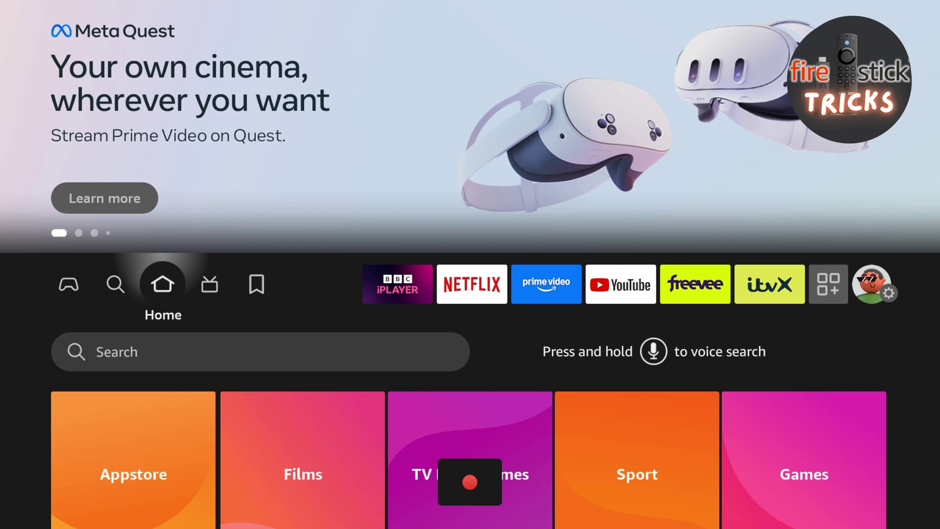
Open the My Fire TV section of the device settings.
key(Right)
key(Right)
key(Right)
key(Right)
key(Right)
key(Right)
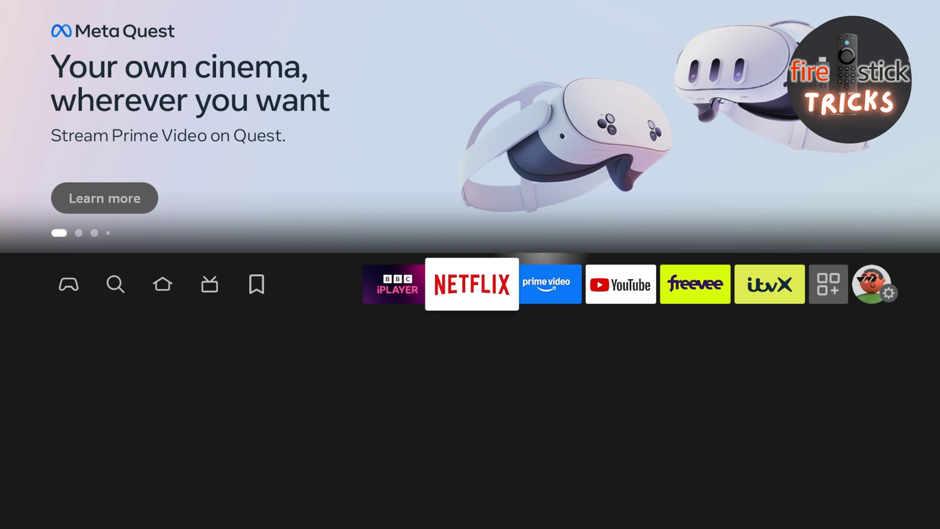
key(Right)
key(Right)
key(Right)
key(Right)
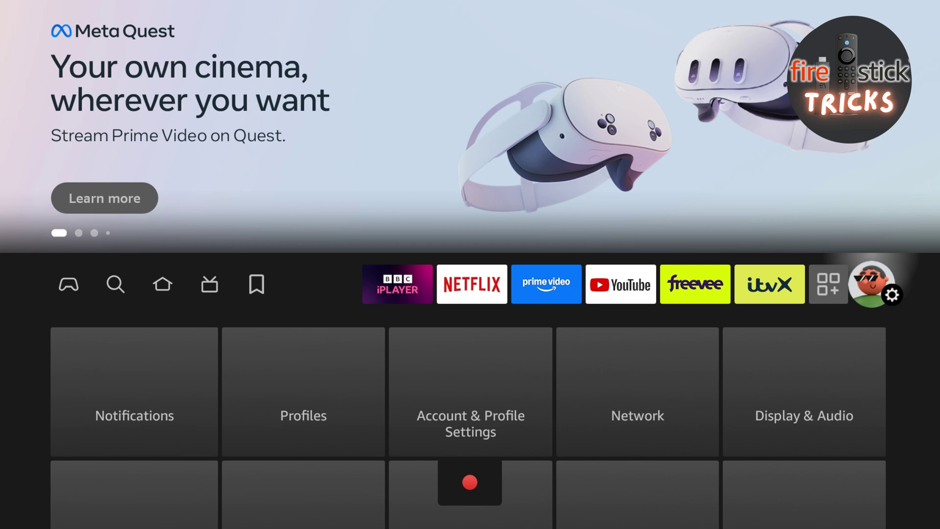
key(Down)
key(Down)
key(Down)
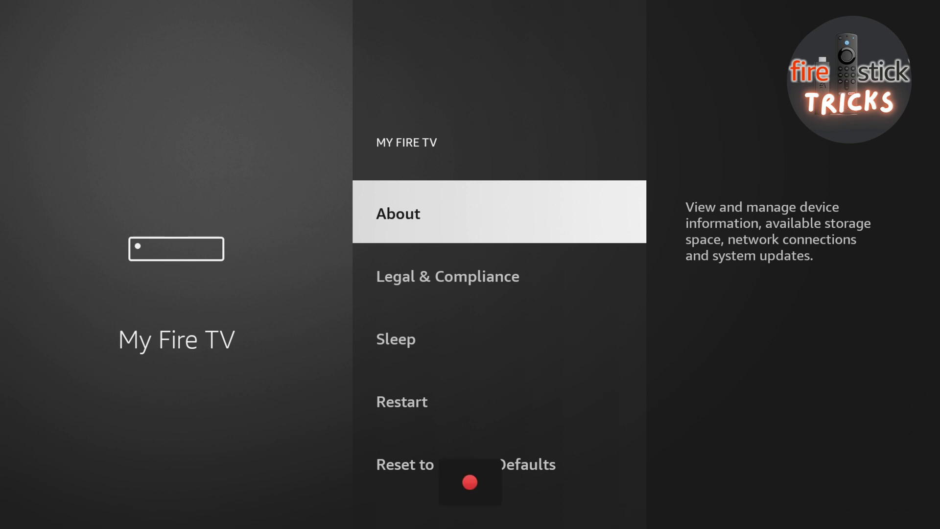
Unlock Developer Options by repeatedly selecting the Fire TV Stick HD device entry under About, then return to My Fire TV.
key(Return)
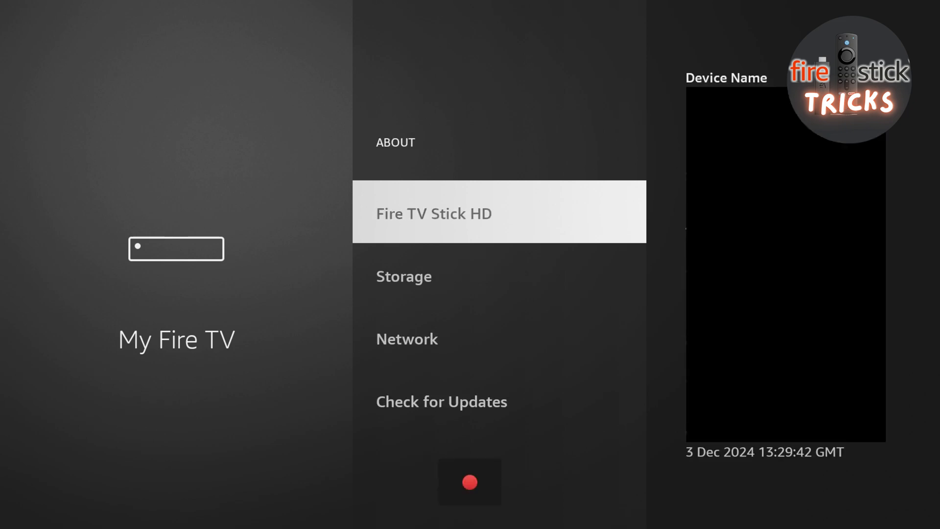
key(Return)
key(Escape)
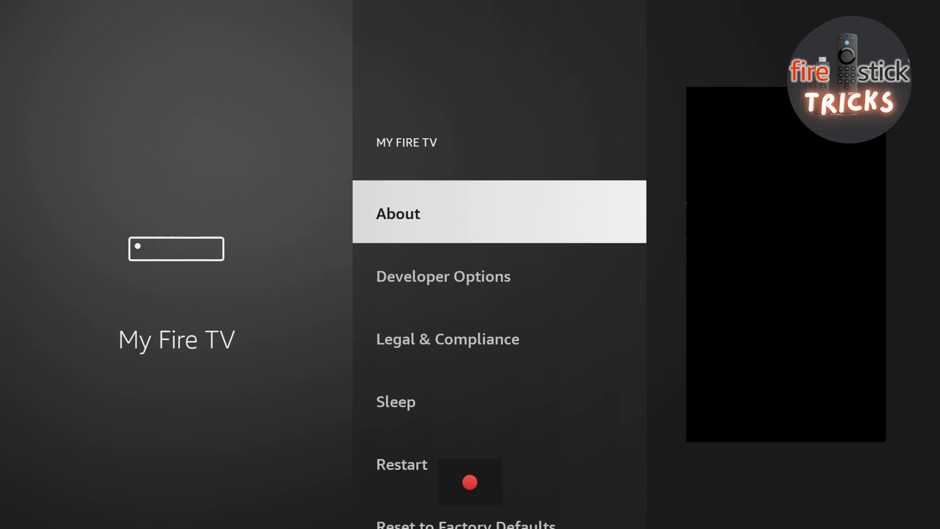
In Developer Options, turn on Install unknown apps for Downloader.
key(Down)
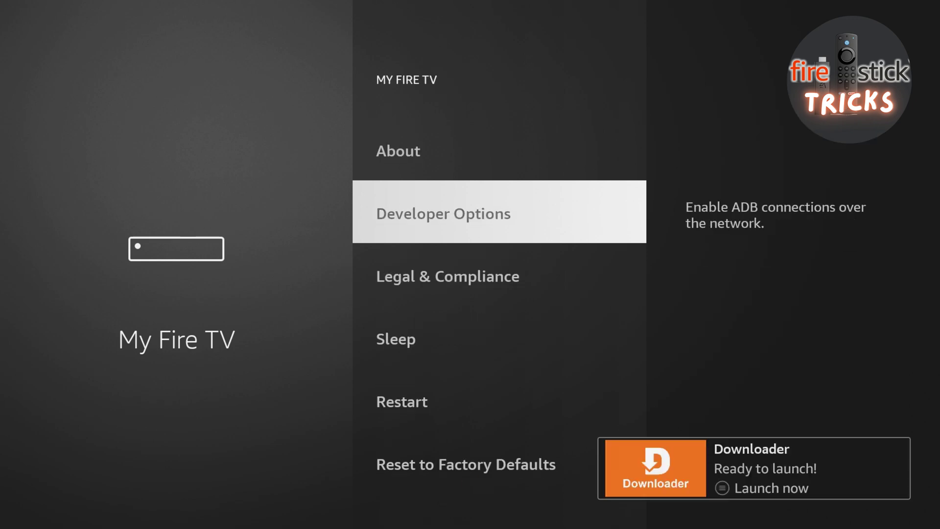
key(Return)
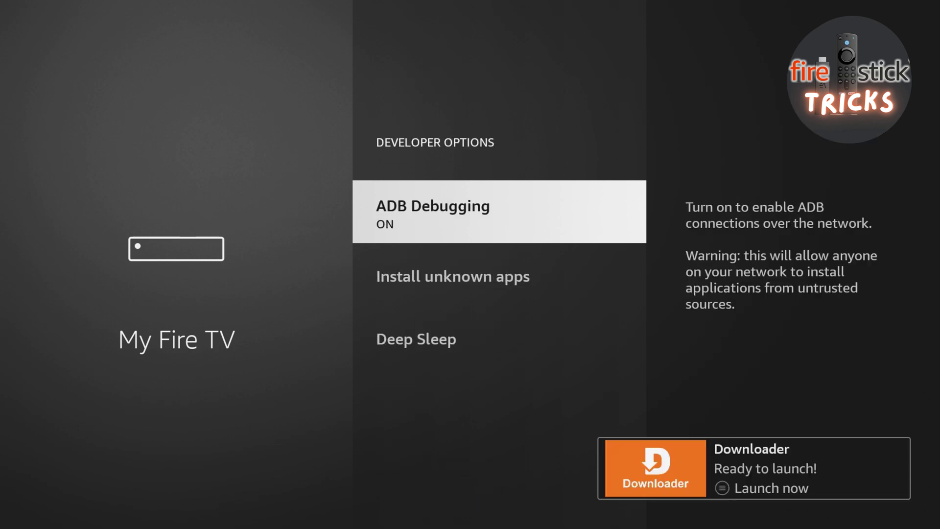
key(Down)
key(Return)
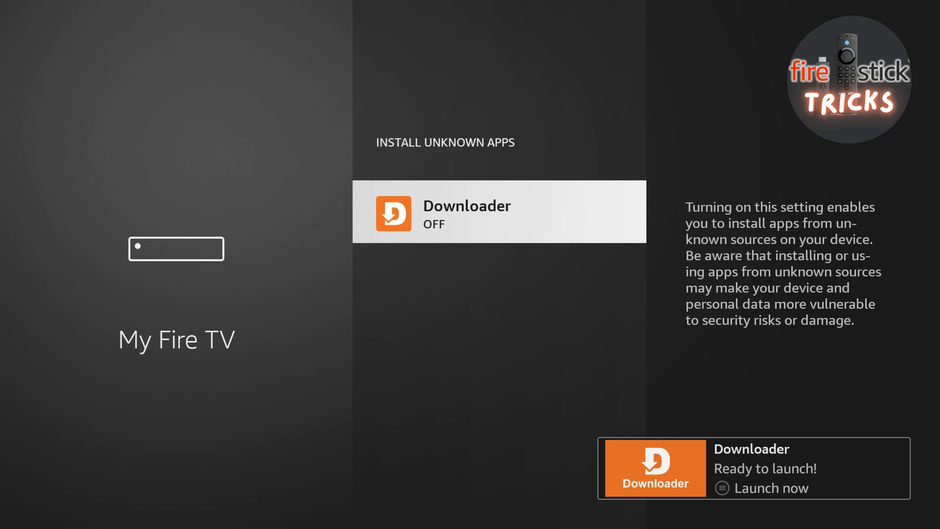
key(Return)
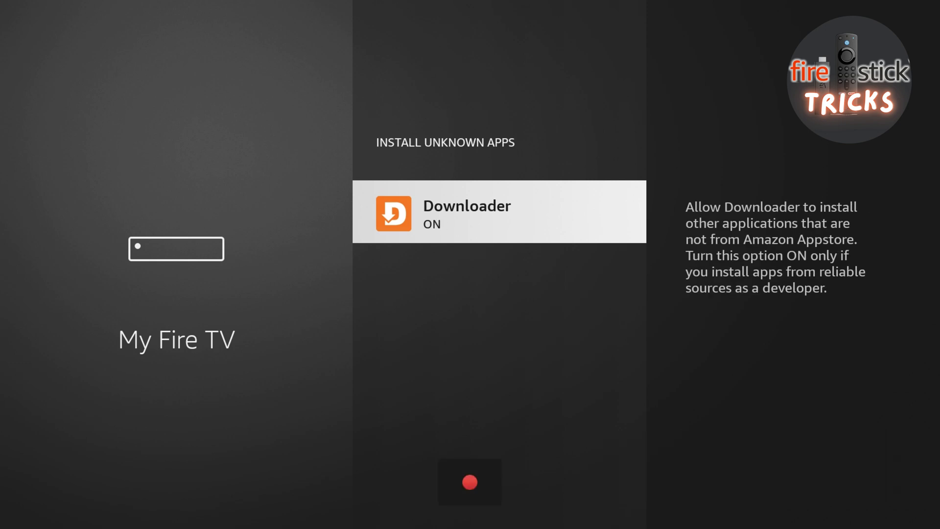
key(Escape)
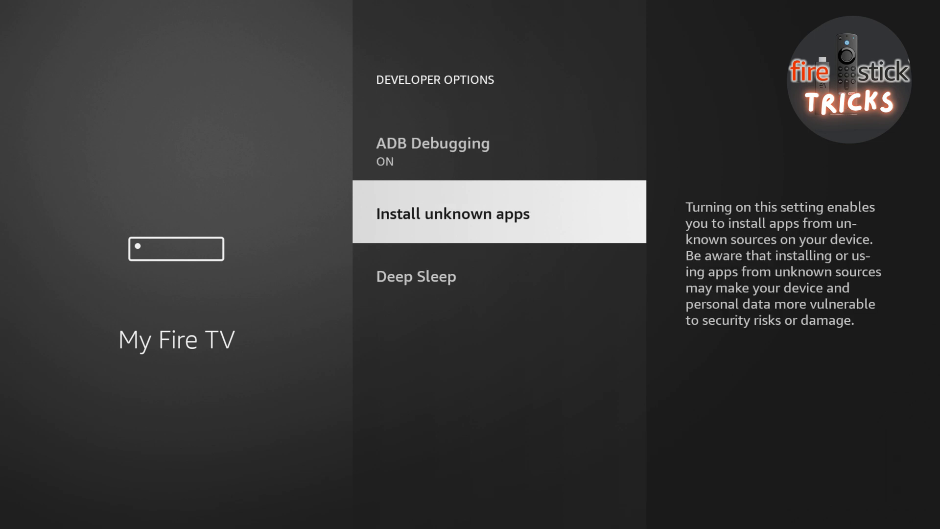
Return to the Fire TV home screen and launch the Downloader app.
key(Home)
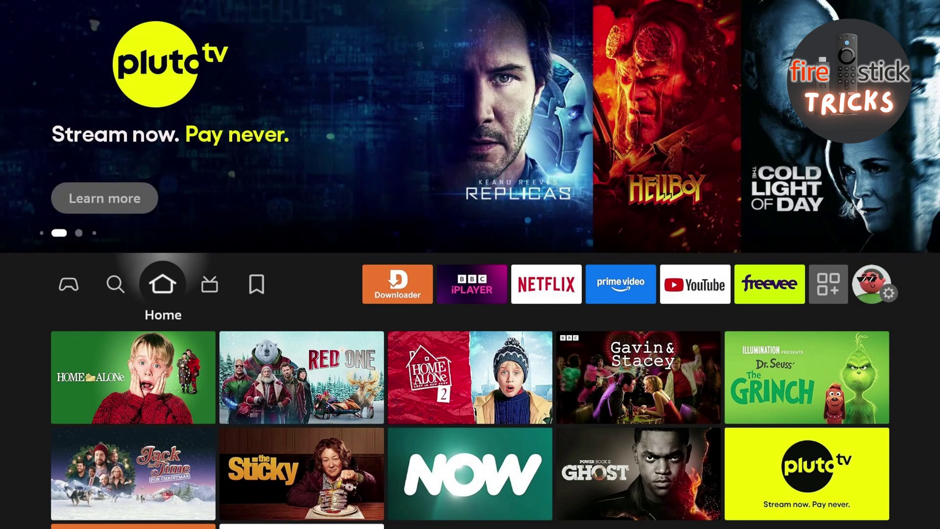
key(Right)
key(Right)
key(Right)
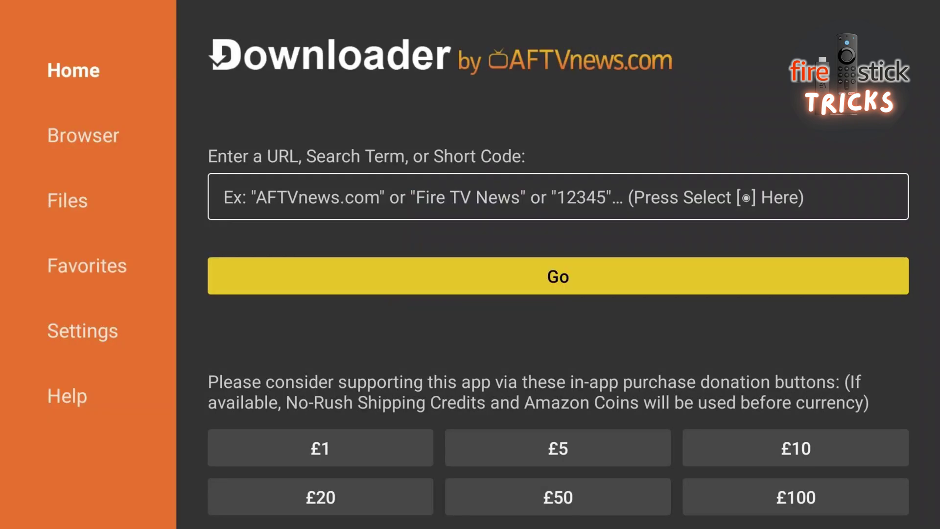
Enter the address kodi.tv in Downloader's URL field and load the website.
key(Up)
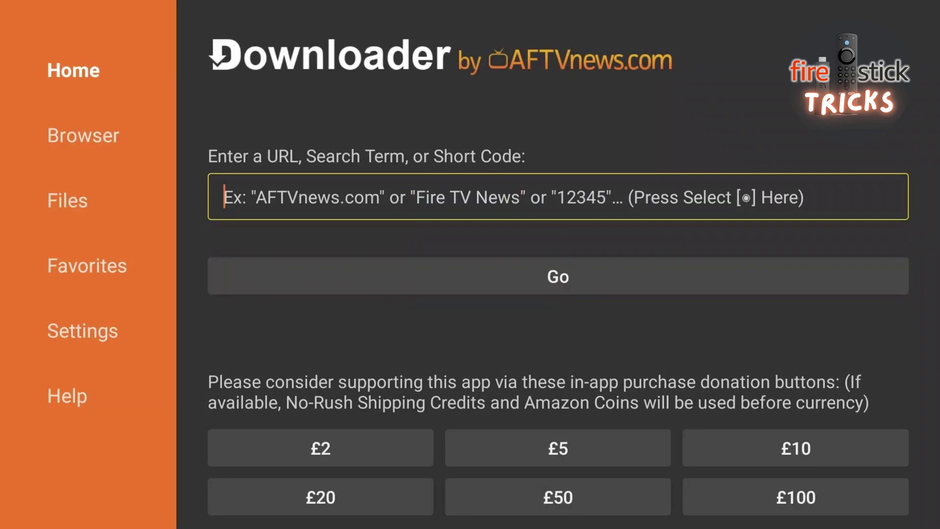
key(Return)
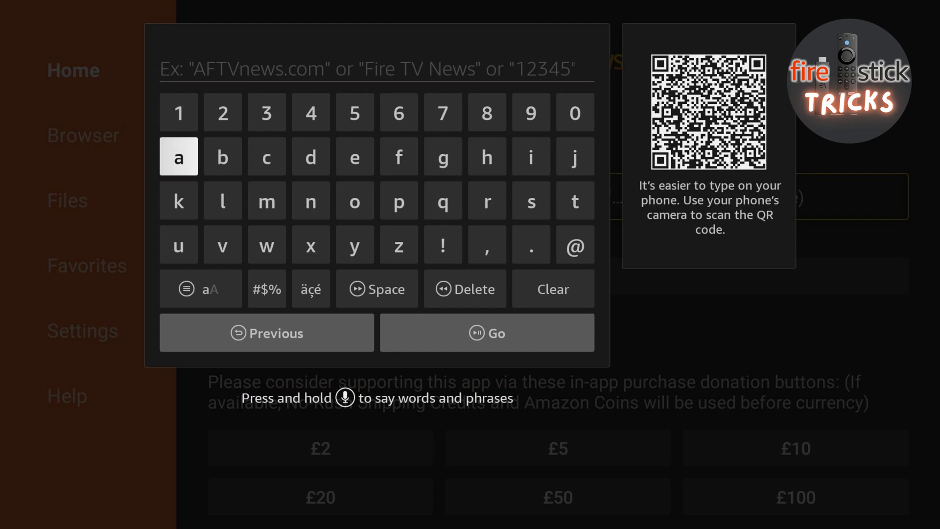
key(Right)
key(Down)
key(Left)
key(Return)
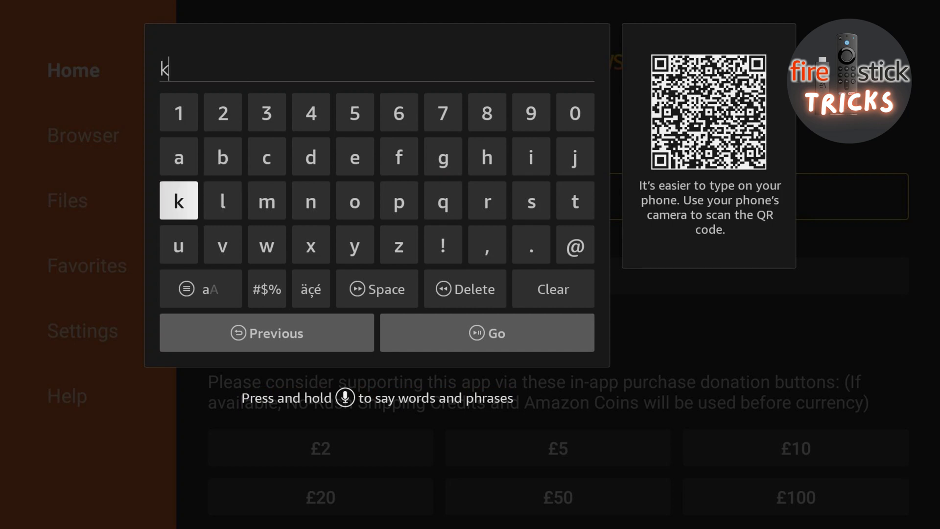
key(Right)
key(Right)
key(Right)
key(Right)
key(Return)
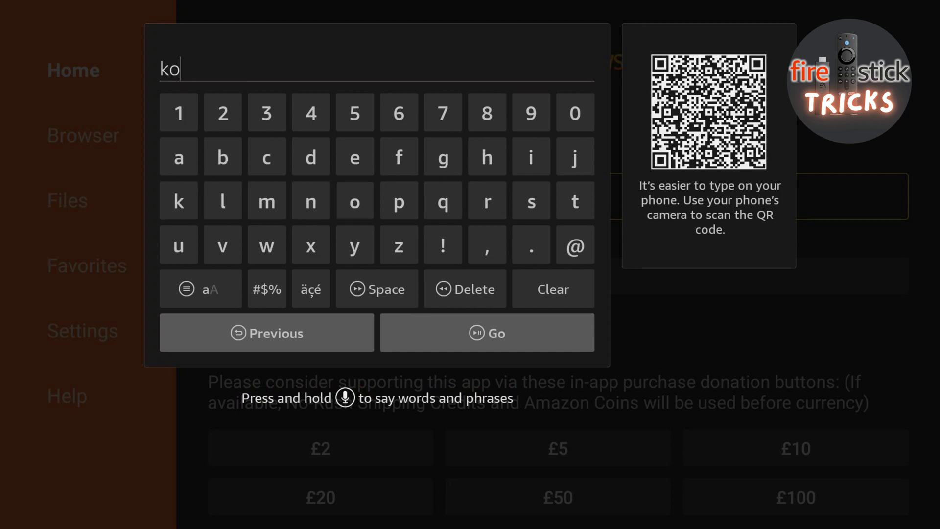
key(Up)
key(Left)
key(Return)
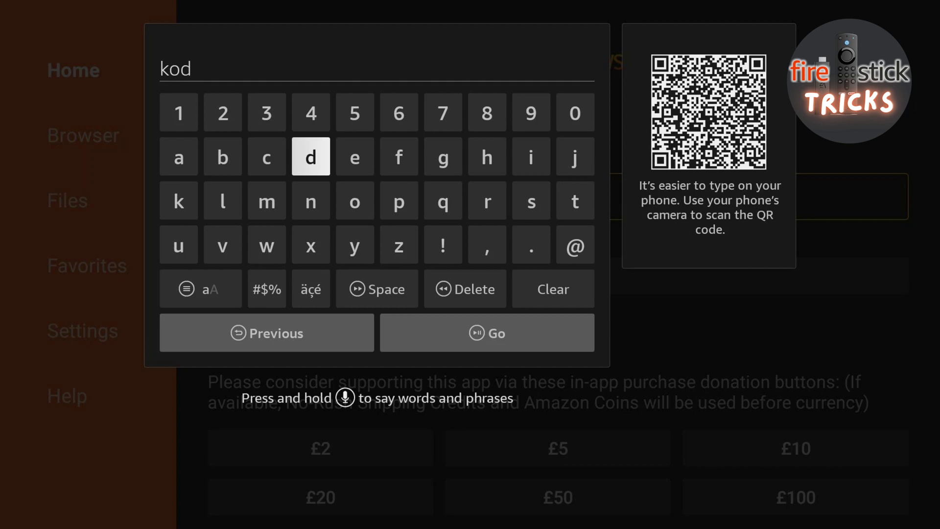
key(Right)
key(Right)
key(Right)
key(Right)
key(Right)
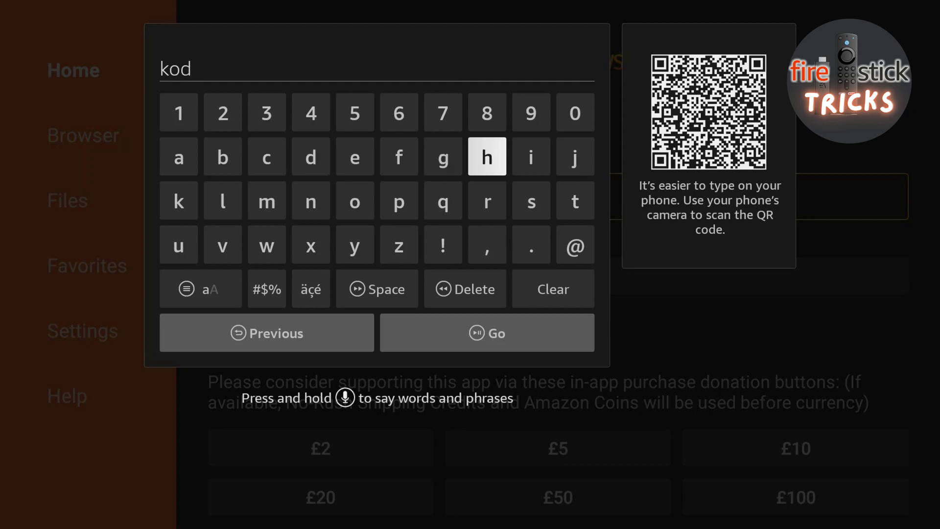
key(Down)
key(Down)
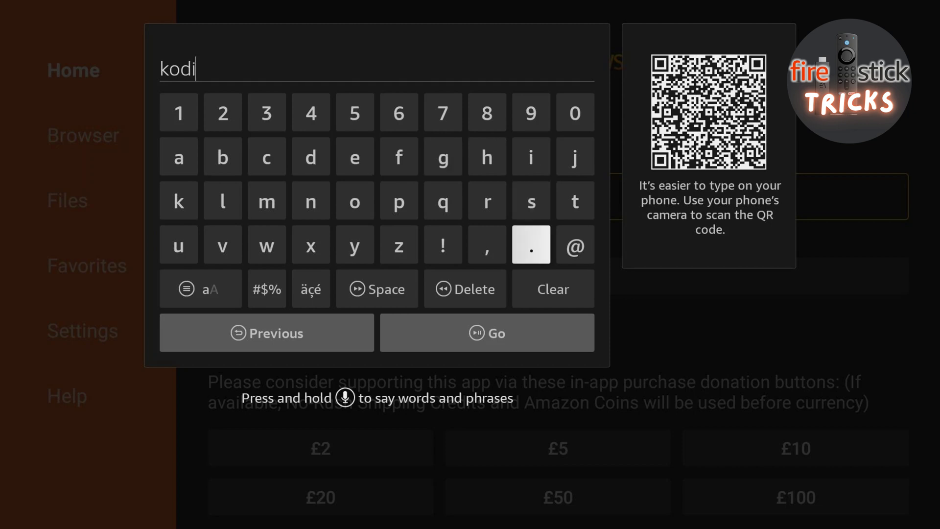
key(Return)
key(Up)
key(Right)
key(Return)
key(Left)
key(Left)
key(Left)
key(Left)
key(Left)
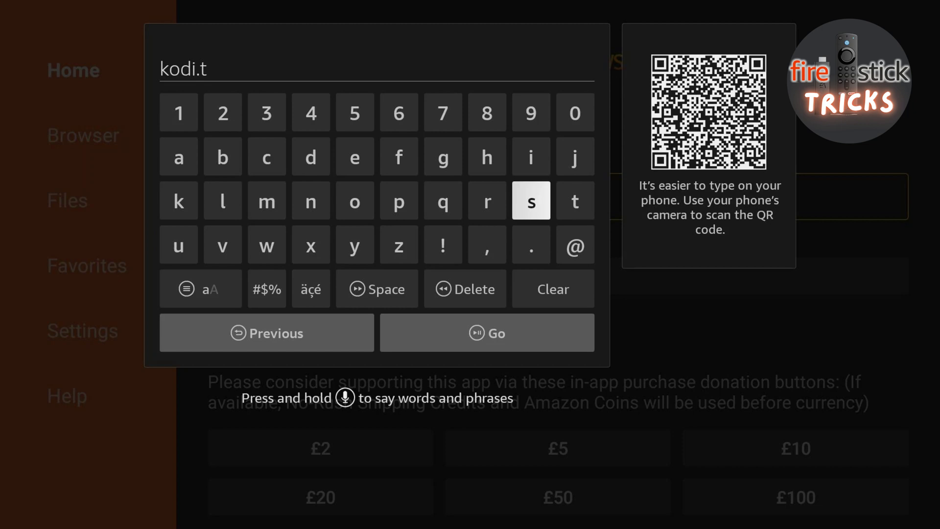
key(Left)
key(Left)
key(Left)
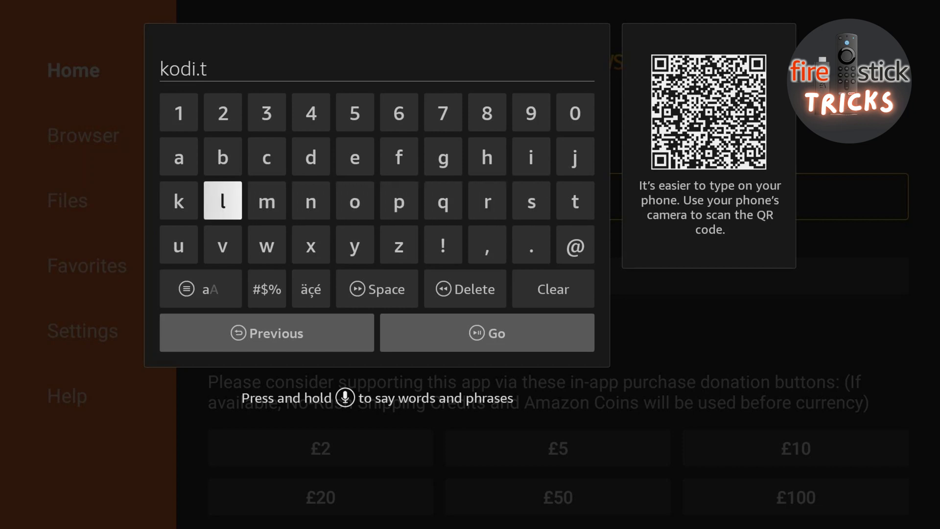
key(Down)
key(Return)
key(Down)
key(Down)
key(Right)
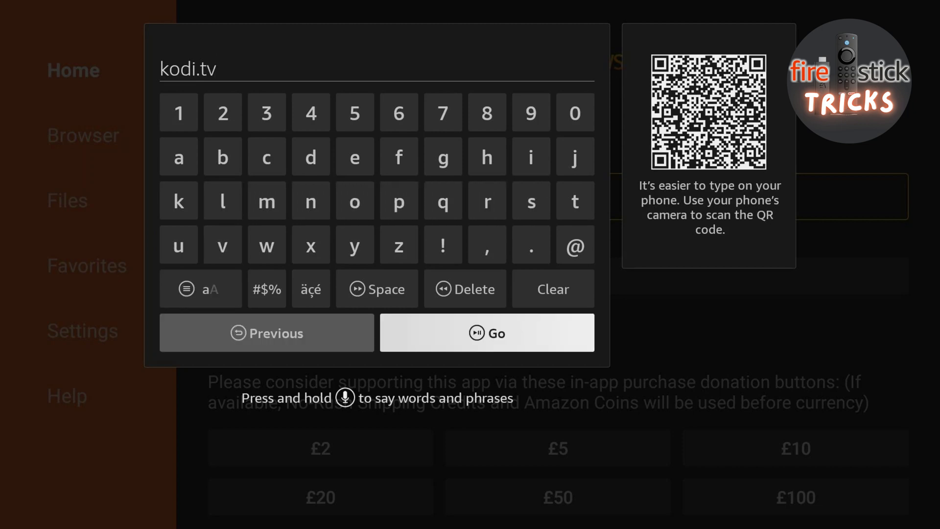
key(Return)
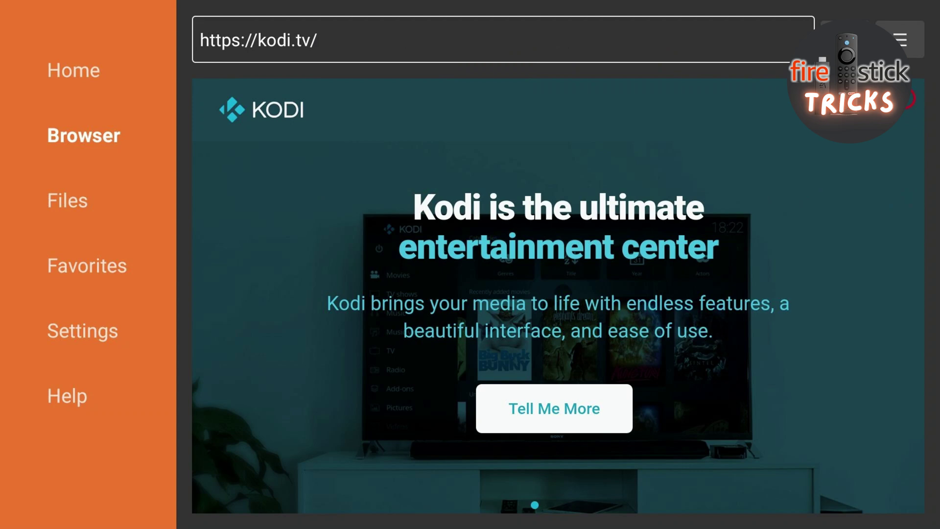
Go to the Kodi site's Download section and open the Android downloads page.
key(Return)
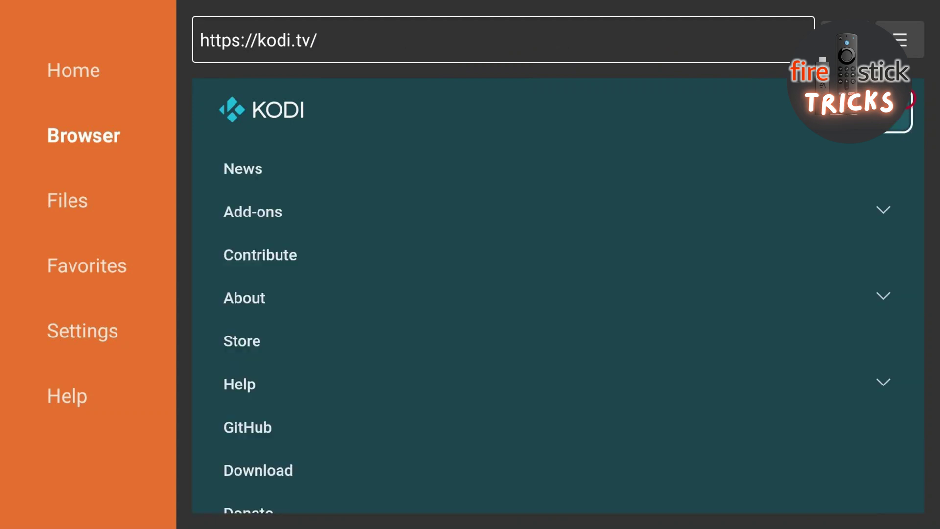
scroll(904, 493, down, 2)
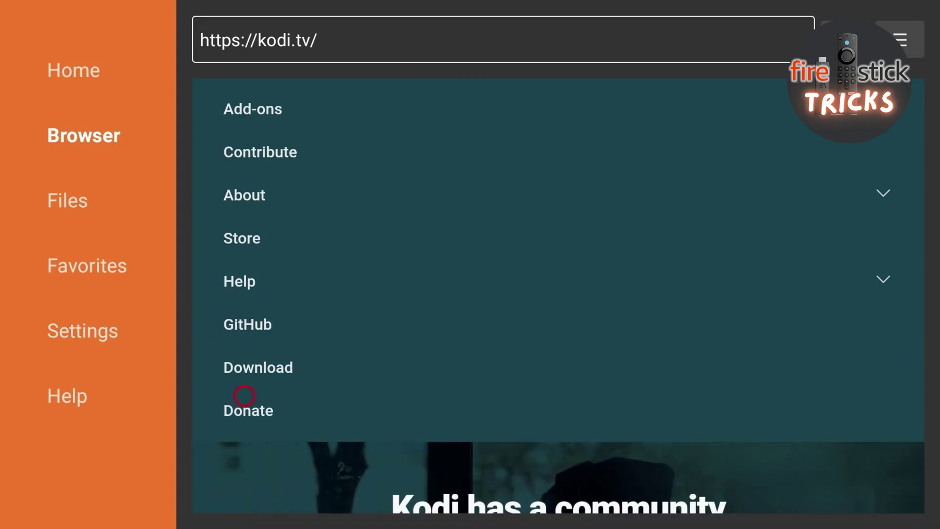
click(244, 349)
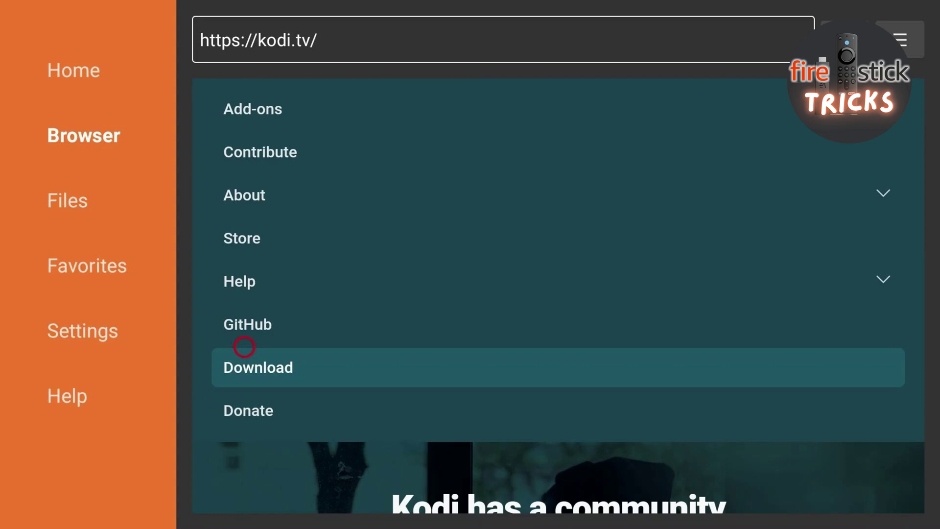
scroll(244, 493, down, 20)
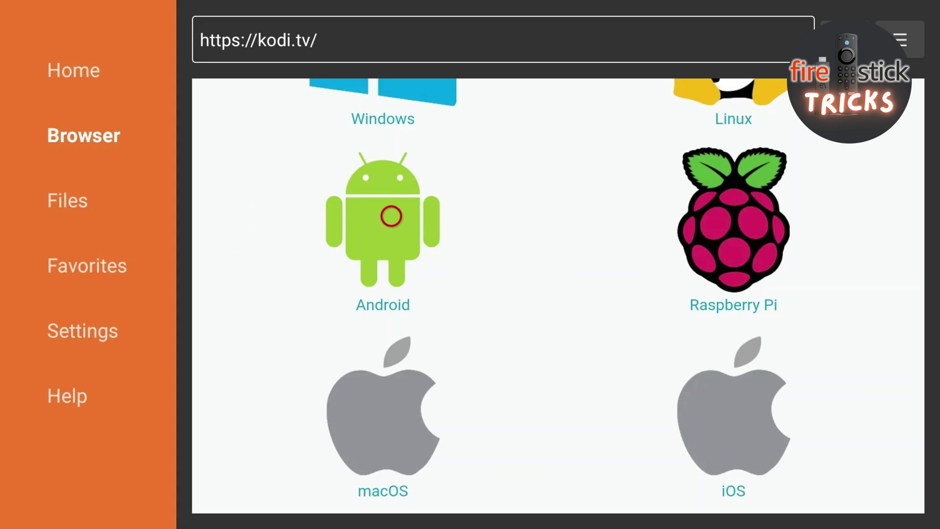
click(390, 216)
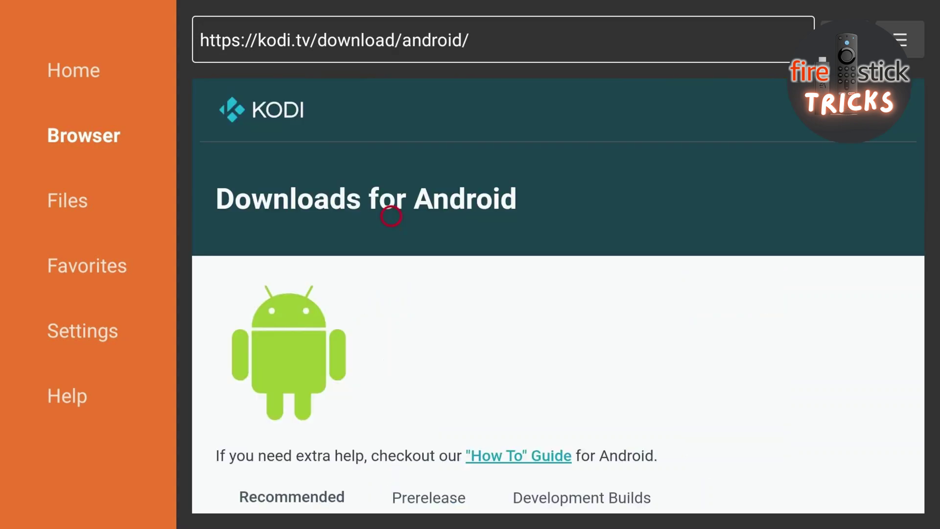
Find the recommended Android builds of Kodi and download the ARMV7A (32BIT) version.
scroll(390, 492, down, 10)
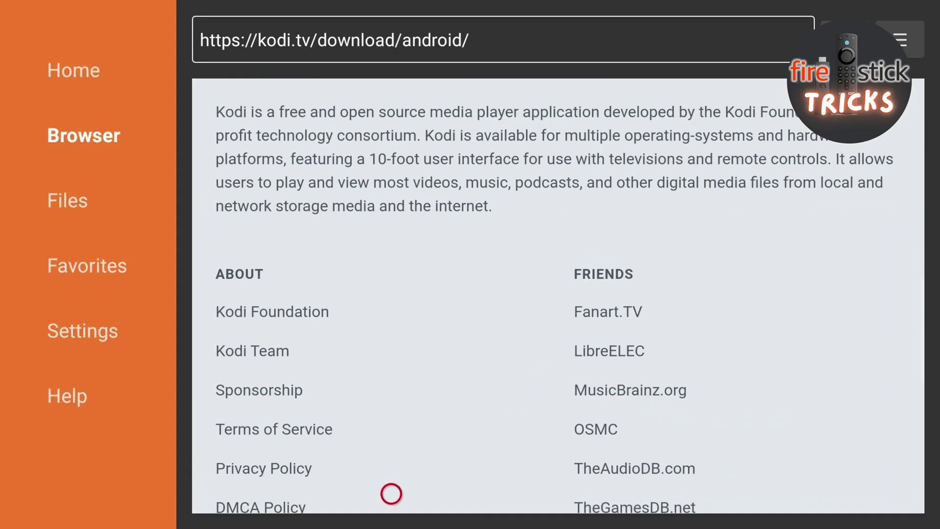
scroll(391, 98, up, 5)
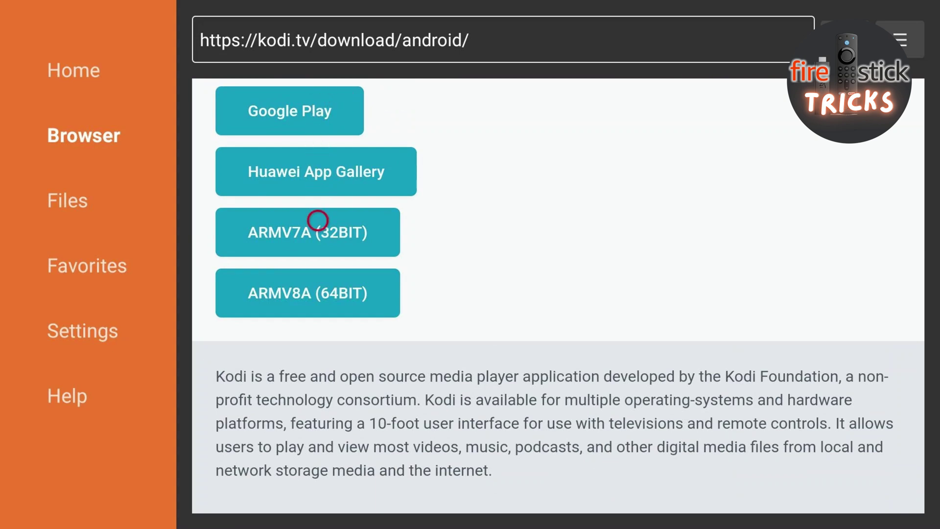
click(317, 221)
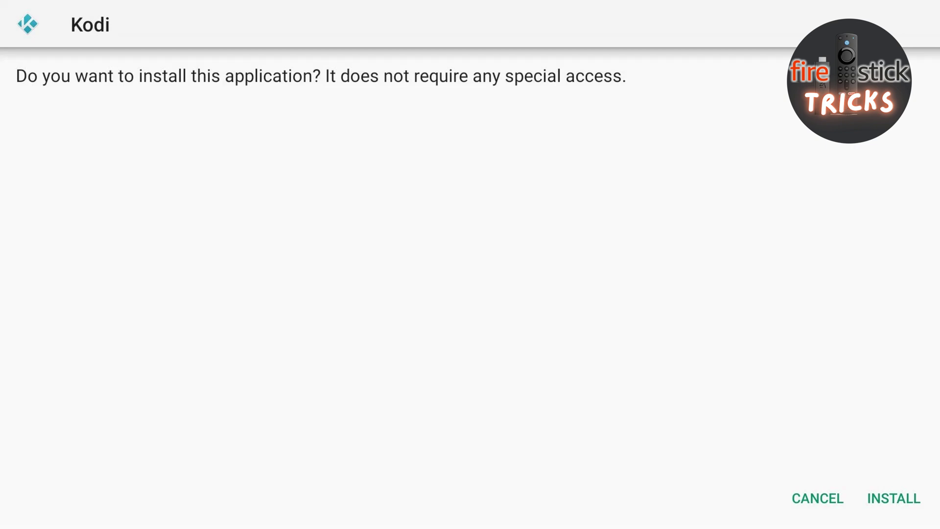
Install the downloaded Kodi application and open it.
key(Right)
key(Return)
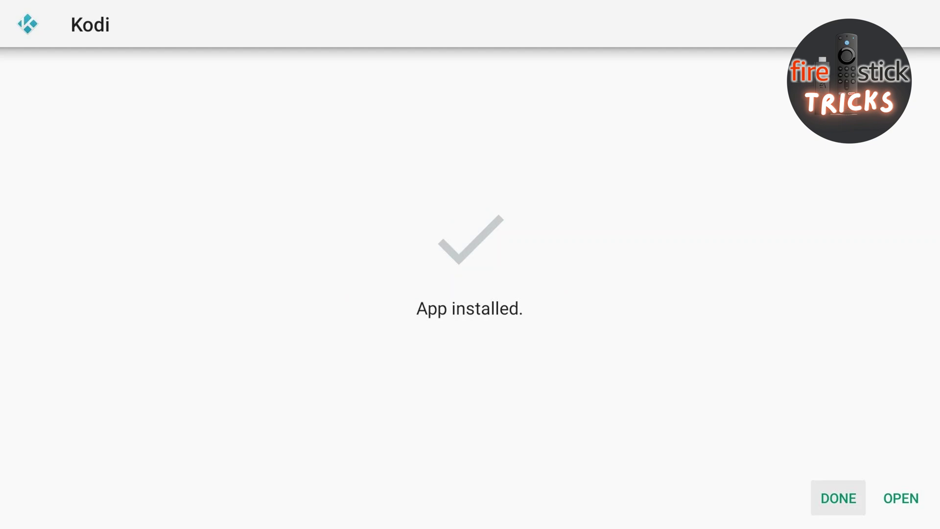
key(Right)
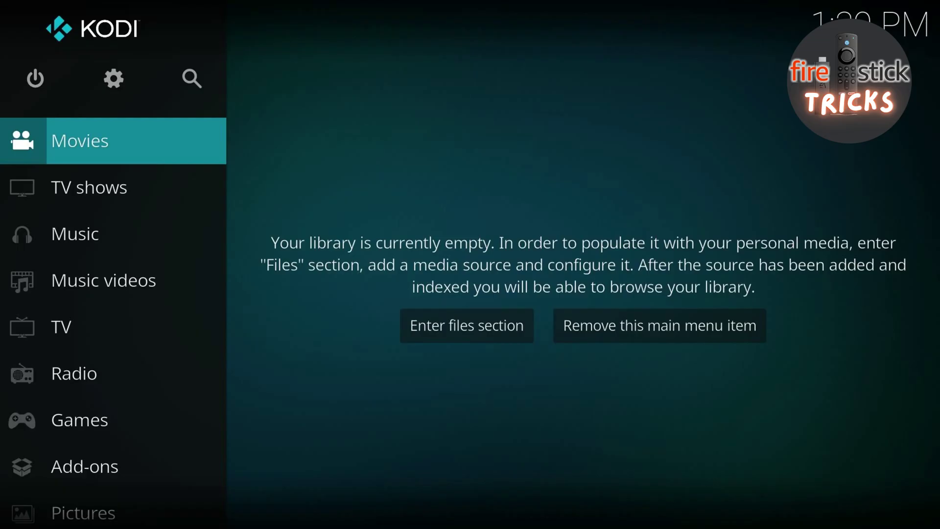
Look through Kodi's home menu and the categories and Android apps in its Add-ons section.
key(Down)
key(Down)
key(Down)
key(Down)
key(Down)
key(Down)
key(Down)
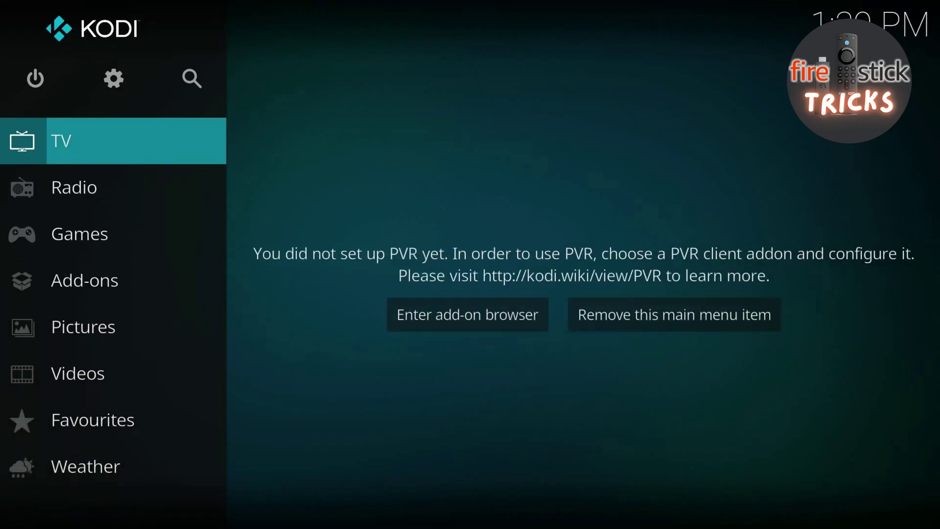
key(Right)
key(Right)
key(Down)
key(Right)
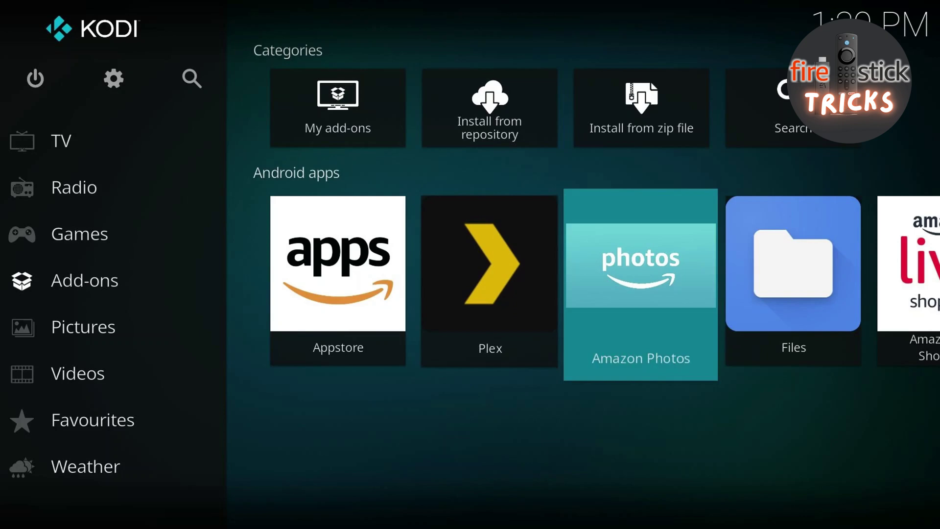
key(Right)
key(Right)
key(Right)
key(Right)
key(Left)
key(Left)
key(Left)
key(Left)
key(Left)
key(Left)
key(Left)
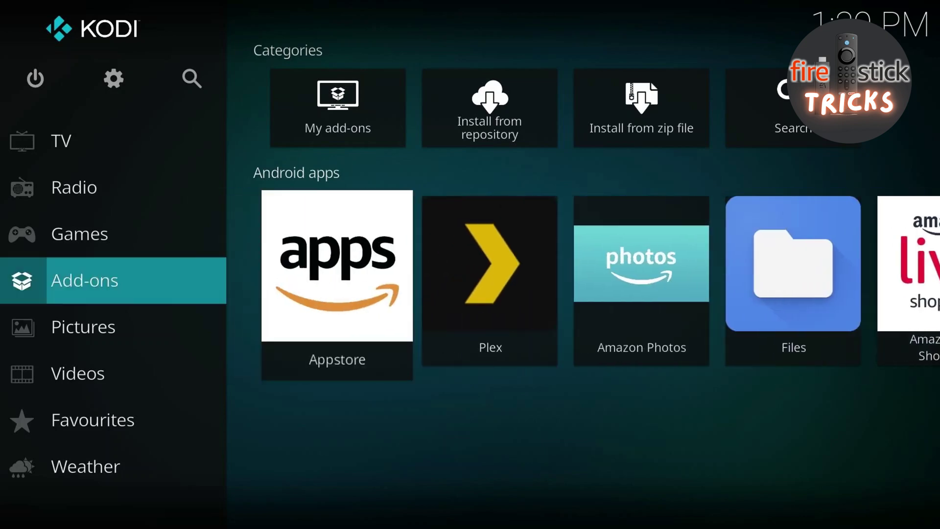
Open Kodi's settings page from the home screen.
key(Up)
key(Up)
key(Up)
key(Up)
key(Up)
key(Up)
key(Up)
key(Up)
key(Up)
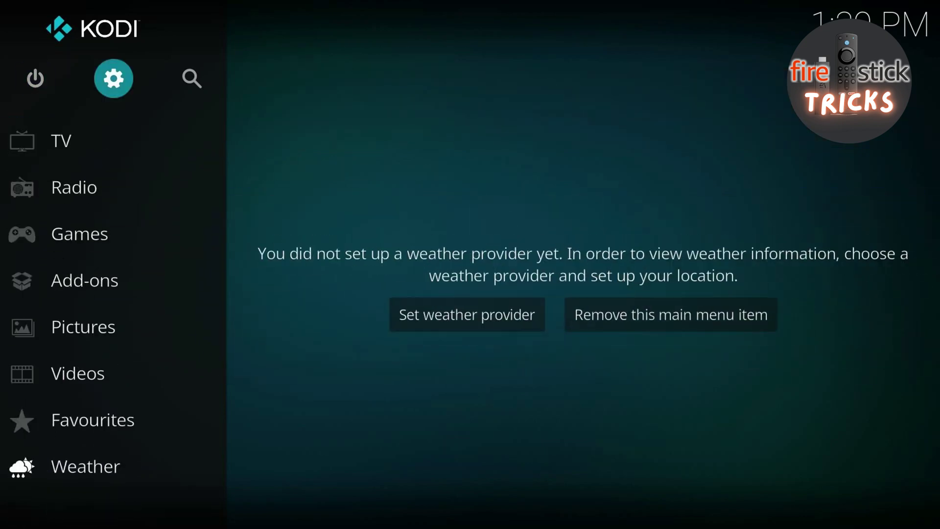
key(Right)
key(Left)
key(Return)
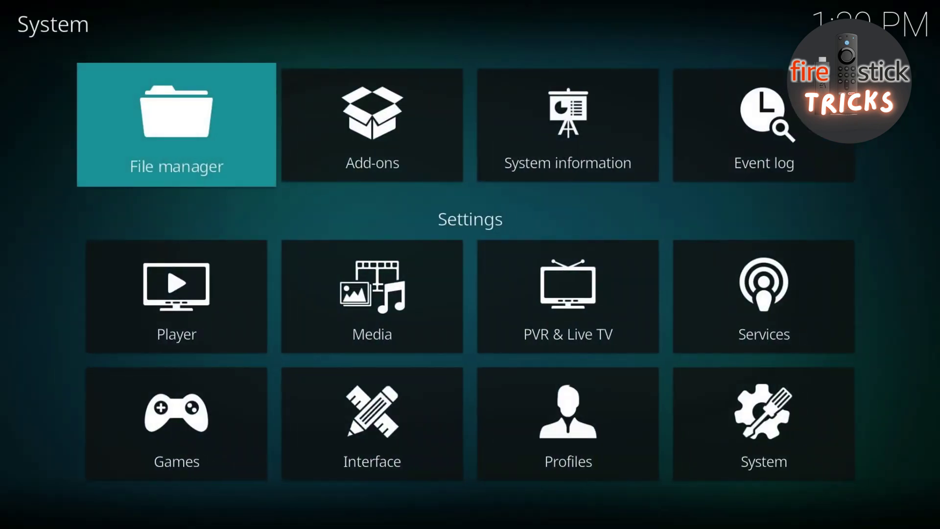
Open the System category of Kodi's settings.
key(Right)
key(Right)
key(Right)
key(Down)
key(Down)
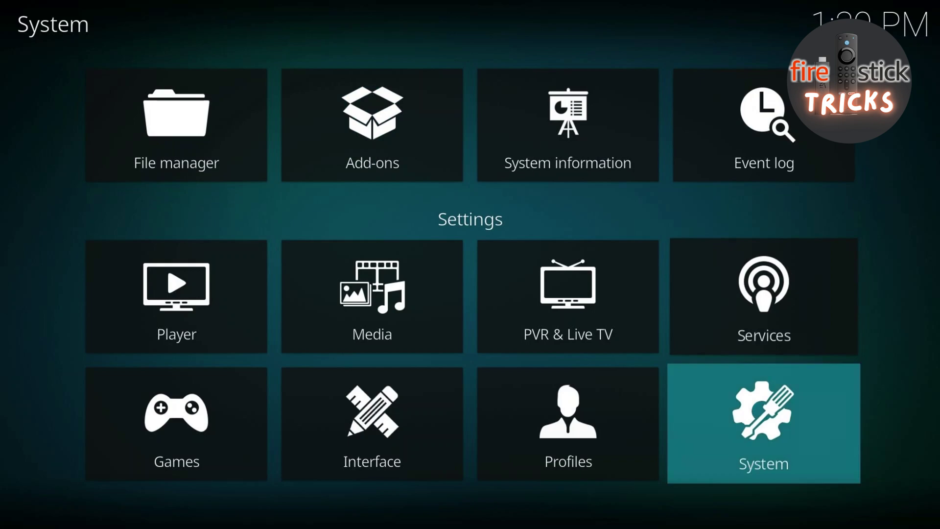
key(Return)
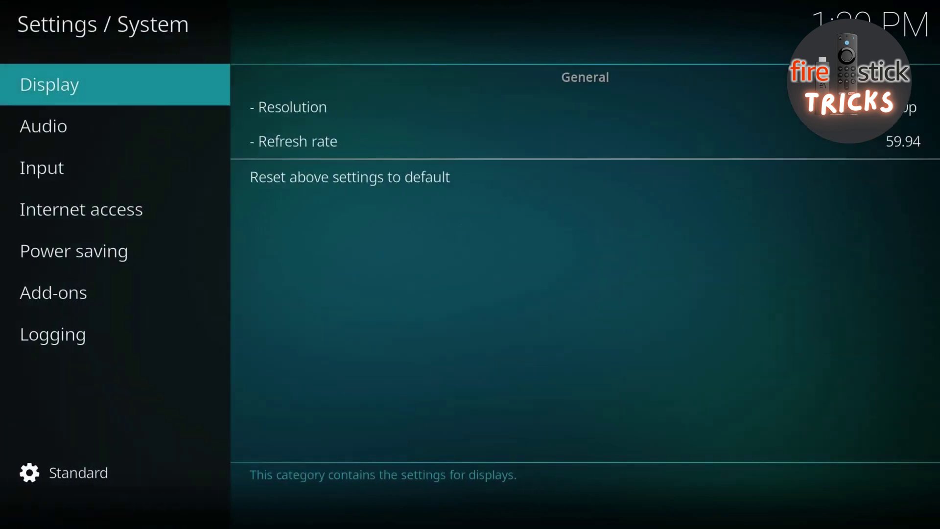
In the Add-ons settings, turn on Unknown sources and agree to the warning.
key(Down)
key(Down)
key(Down)
key(Down)
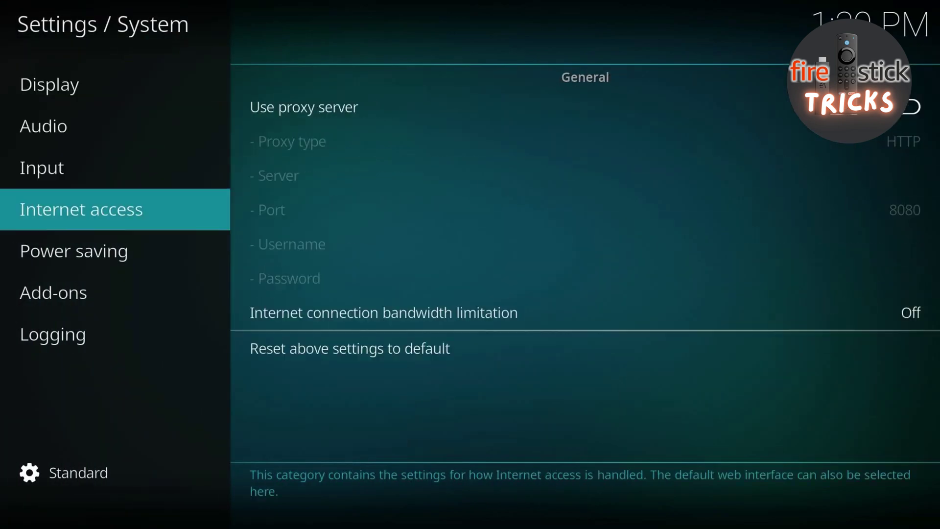
key(Down)
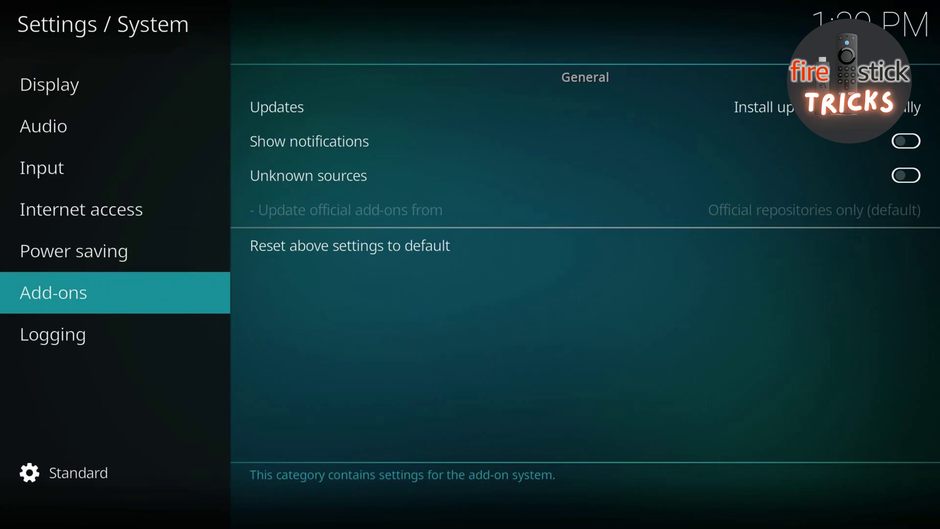
key(Right)
key(Down)
key(Down)
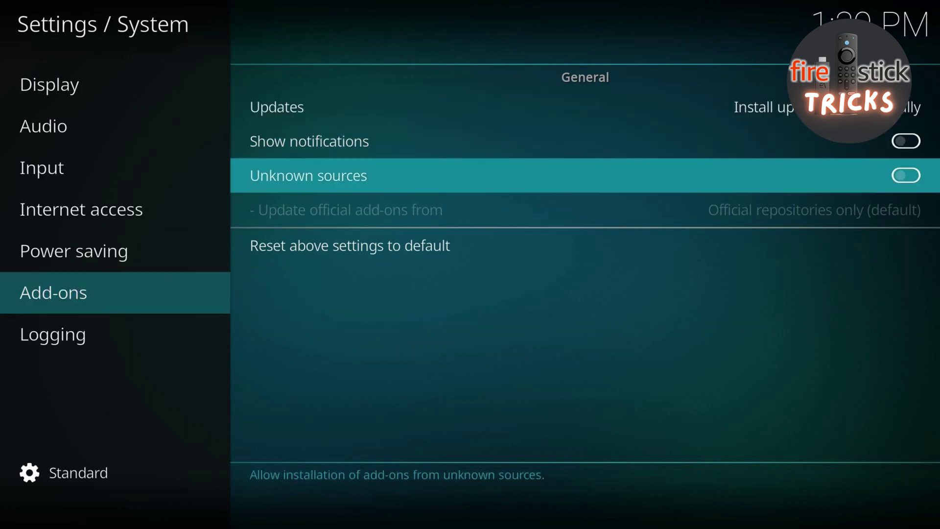
key(Return)
key(Left)
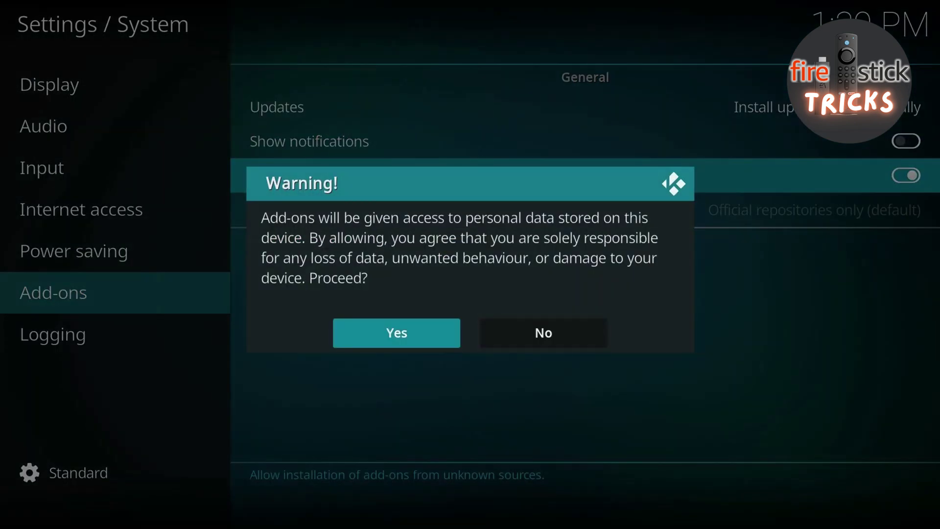
key(Return)
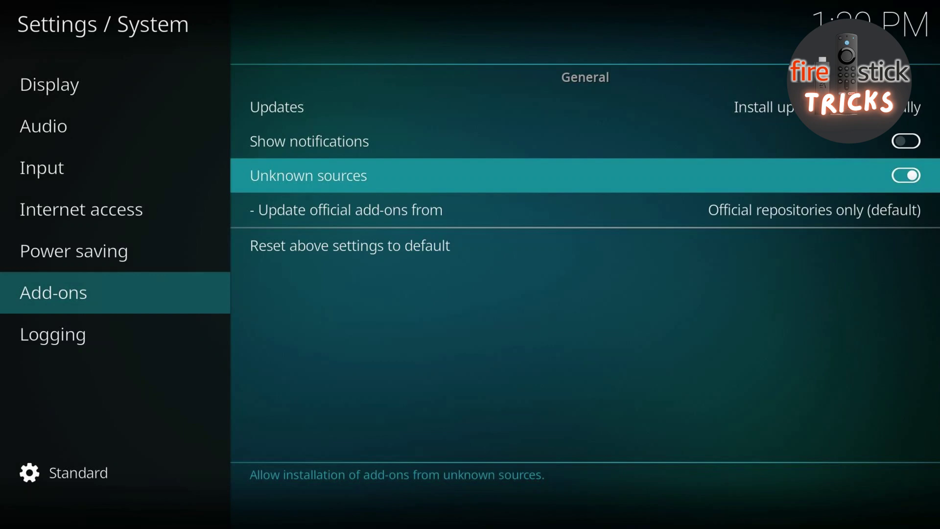
key(Left)
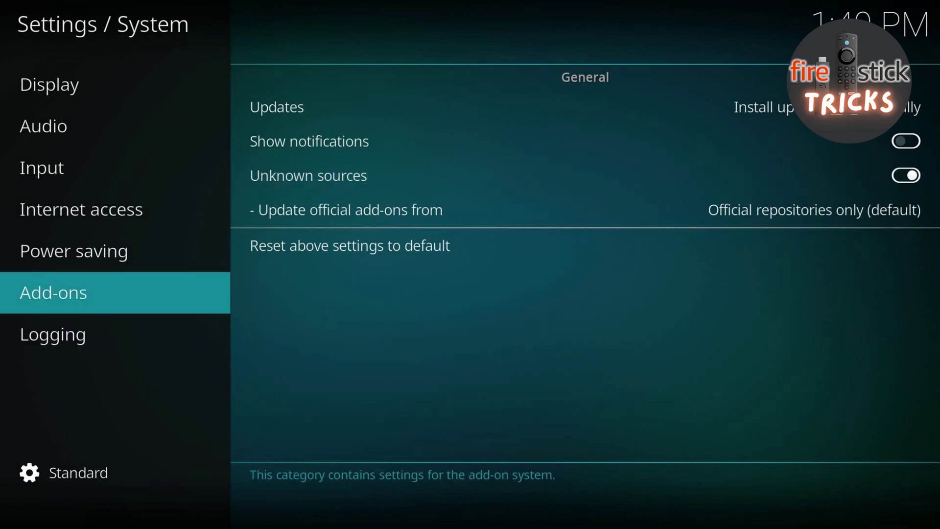
Return to the main settings page and open the File manager.
key(Escape)
key(Up)
key(Up)
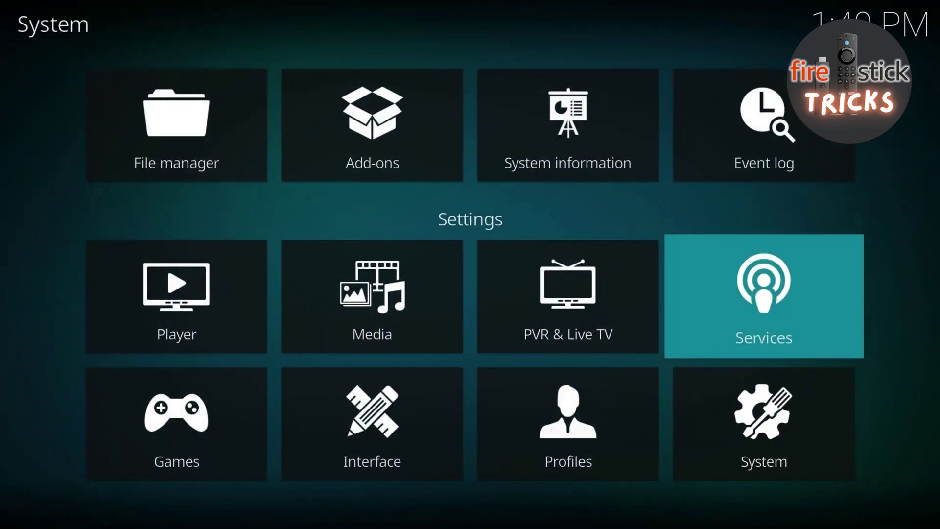
key(Left)
key(Left)
key(Left)
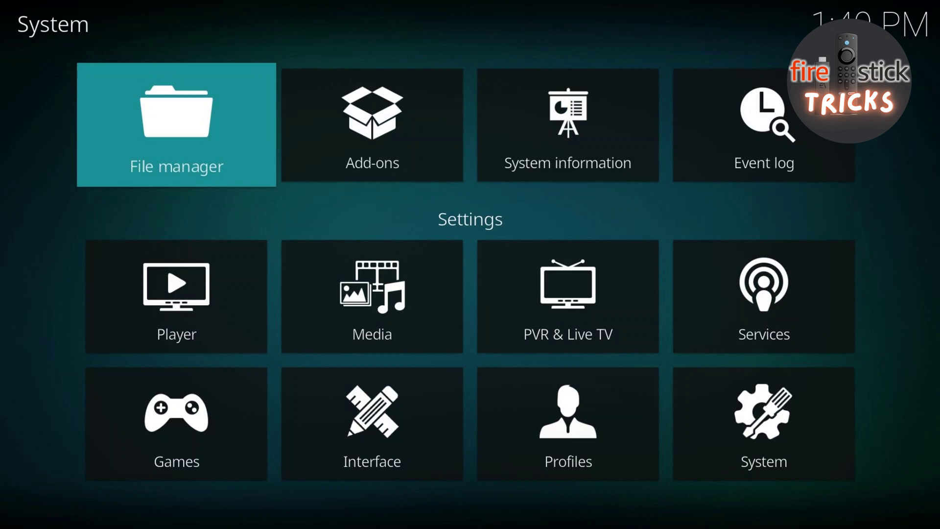
key(Return)
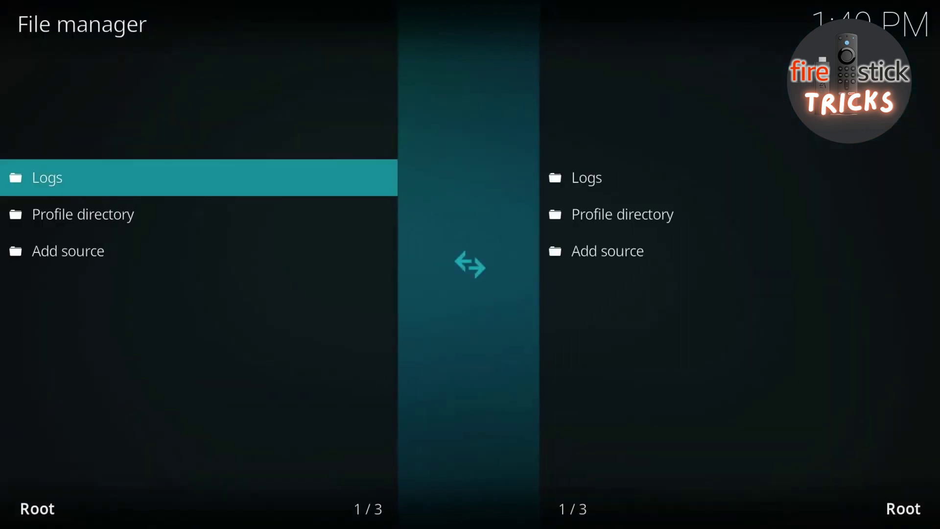
Start adding a new file source and open its empty path for text entry.
key(Down)
key(Down)
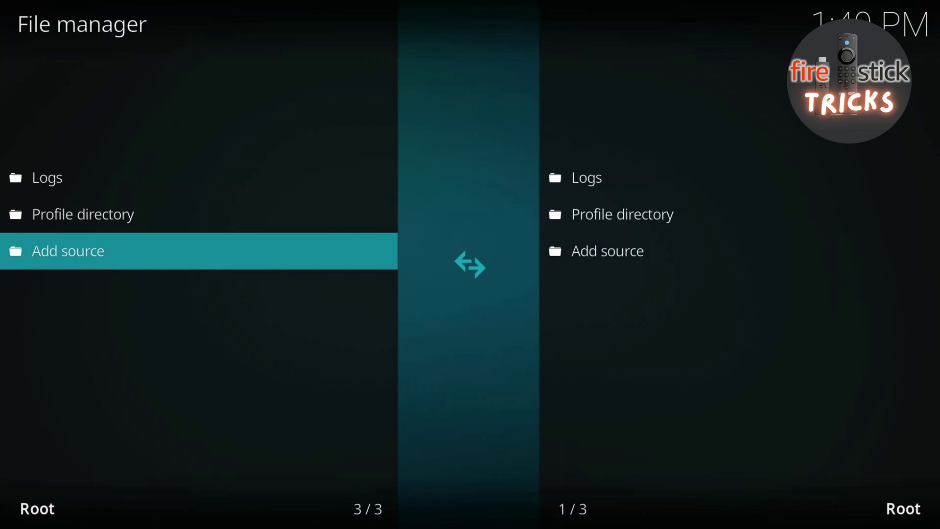
key(Return)
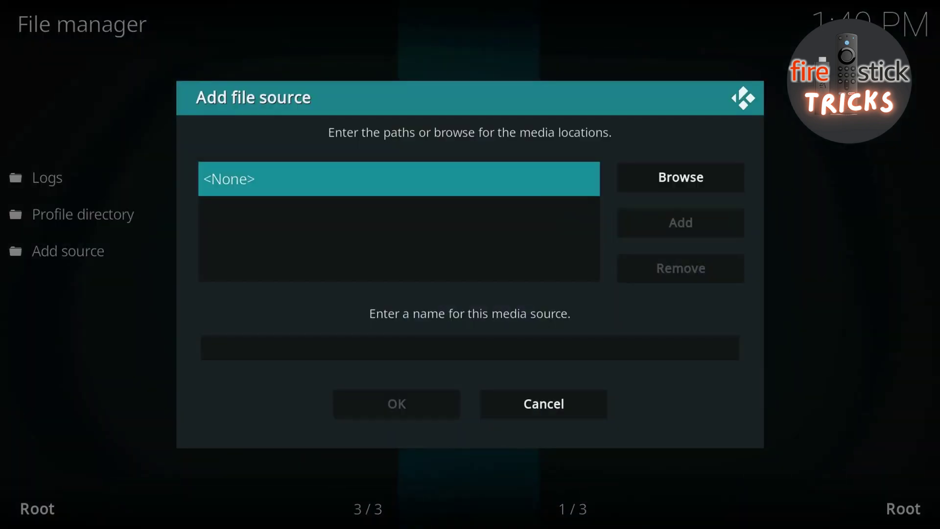
key(Return)
key(Up)
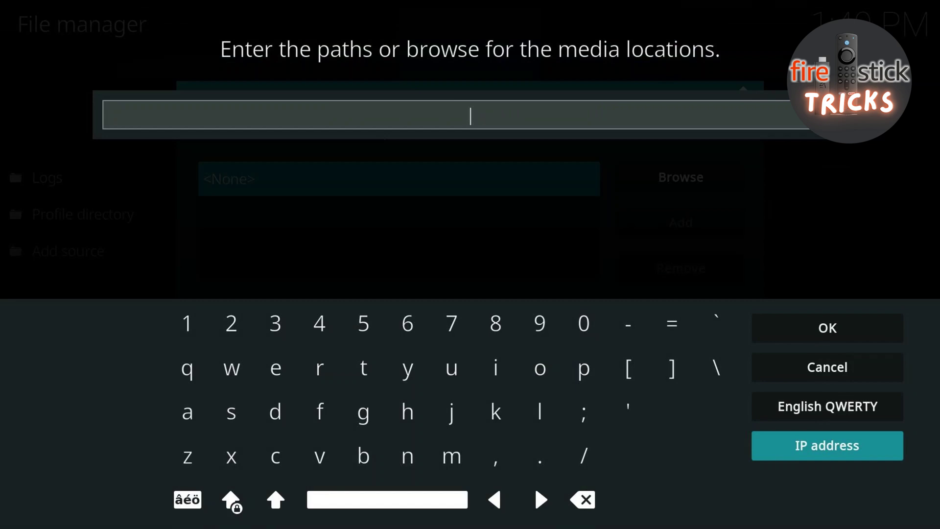
key(Down)
key(Up)
key(Right)
key(Down)
key(Down)
key(Right)
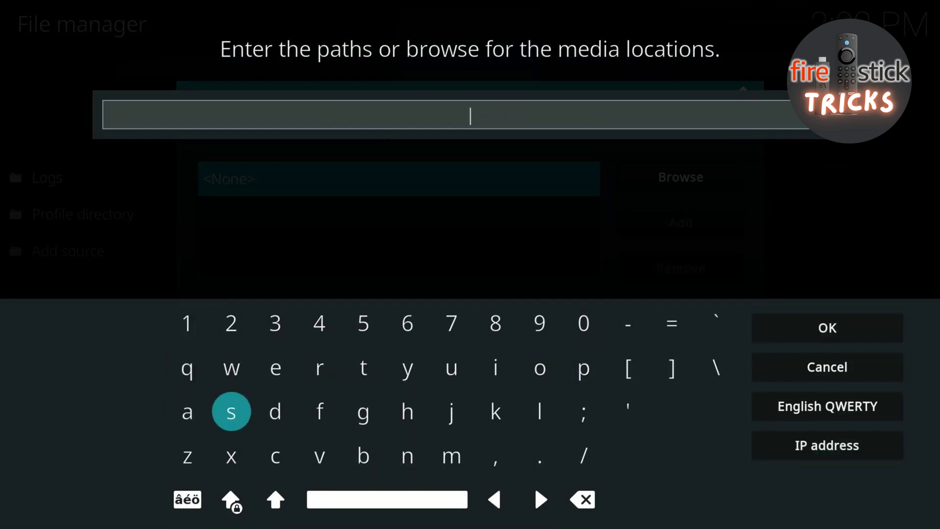
key(Right)
key(Right)
key(Right)
key(Right)
key(Return)
key(Up)
key(Left)
key(Return)
key(Return)
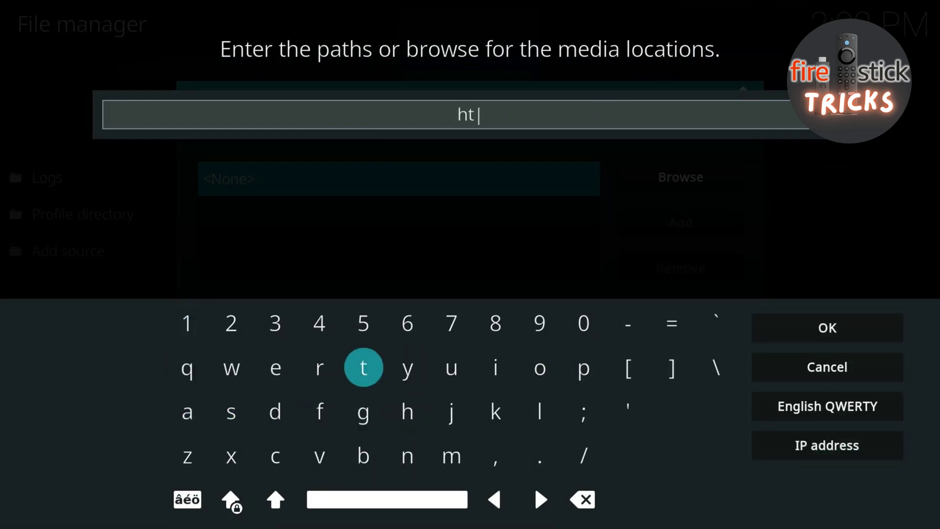
key(Right)
key(Right)
key(Right)
key(Right)
key(Right)
key(Return)
key(Down)
key(Left)
key(Left)
key(Left)
key(Left)
key(Left)
key(Left)
key(Left)
key(Left)
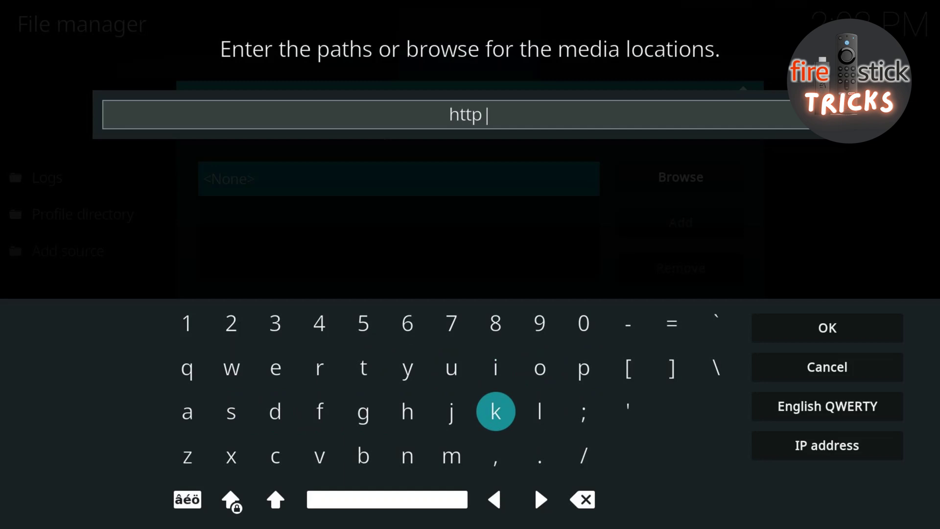
key(Return)
key(Down)
key(Down)
key(Right)
key(Return)
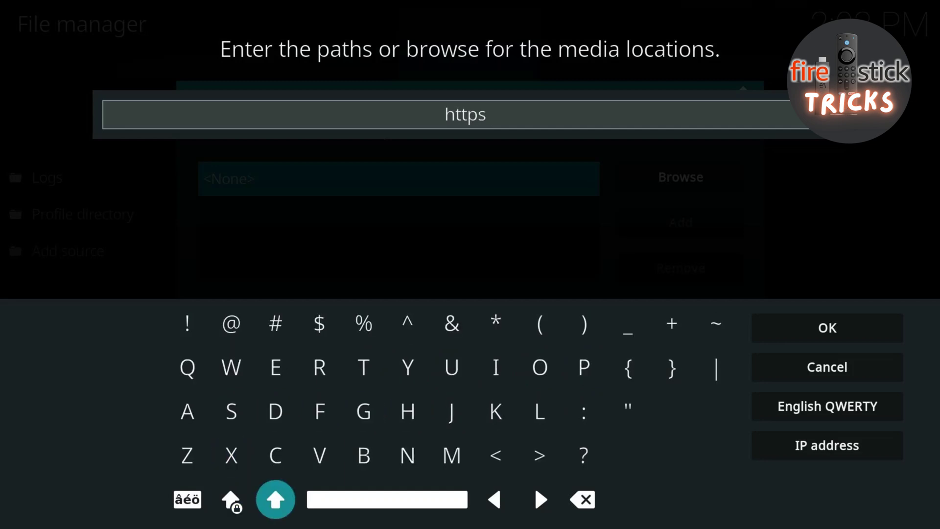
key(Up)
key(Up)
key(Right)
key(Right)
key(Right)
key(Right)
key(Right)
key(Right)
key(Right)
key(Return)
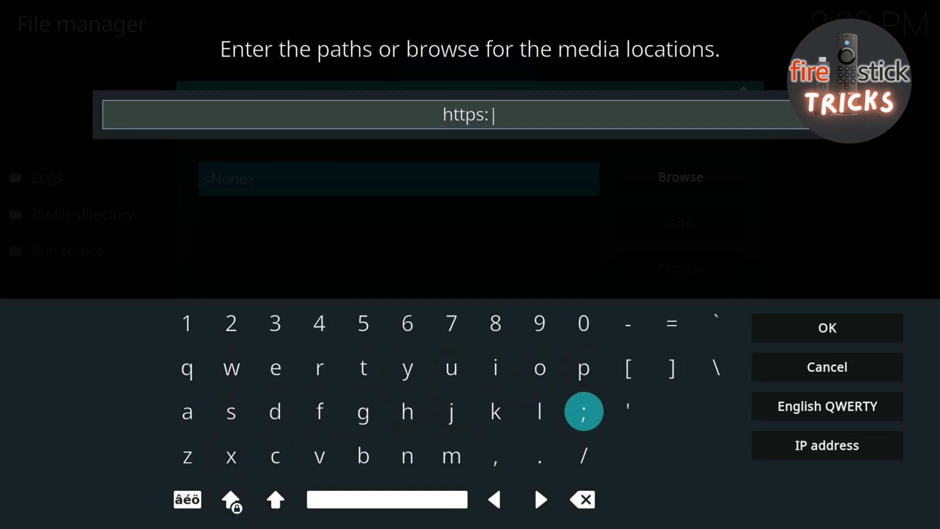
key(Down)
key(Return)
key(Return)
key(Left)
key(Left)
key(Left)
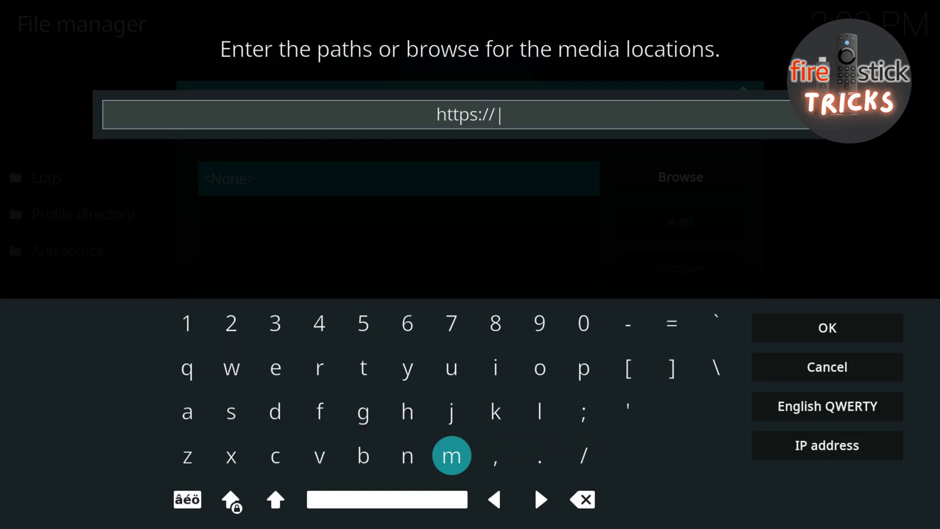
key(Left)
key(Left)
key(Left)
key(Left)
key(Up)
key(Return)
key(Up)
key(Right)
key(Right)
key(Right)
key(Right)
key(Right)
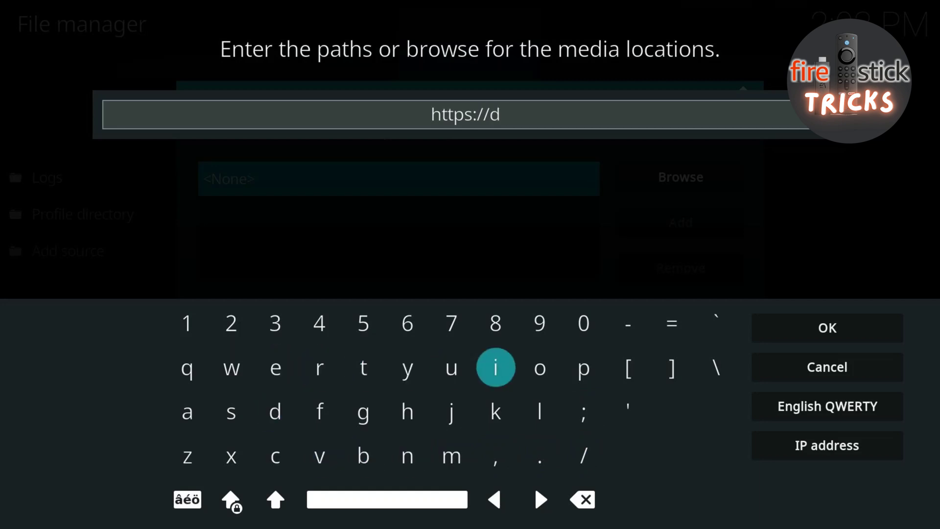
key(Return)
key(Down)
key(Left)
key(Left)
key(Left)
key(Left)
key(Return)
key(Return)
key(Left)
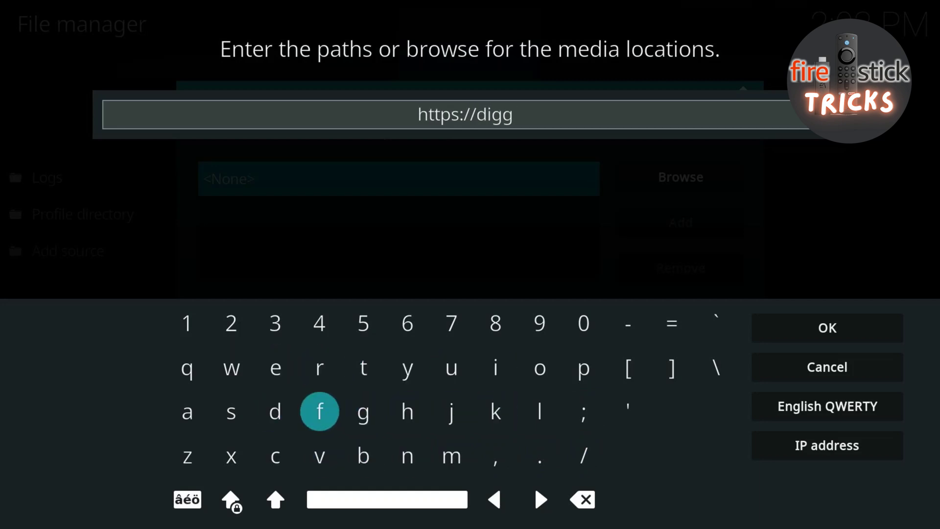
key(Left)
key(Left)
key(Left)
key(Down)
key(Return)
Continue the media source path with 1.me to complete the domain diggz1.me.
key(Up)
key(Up)
key(Up)
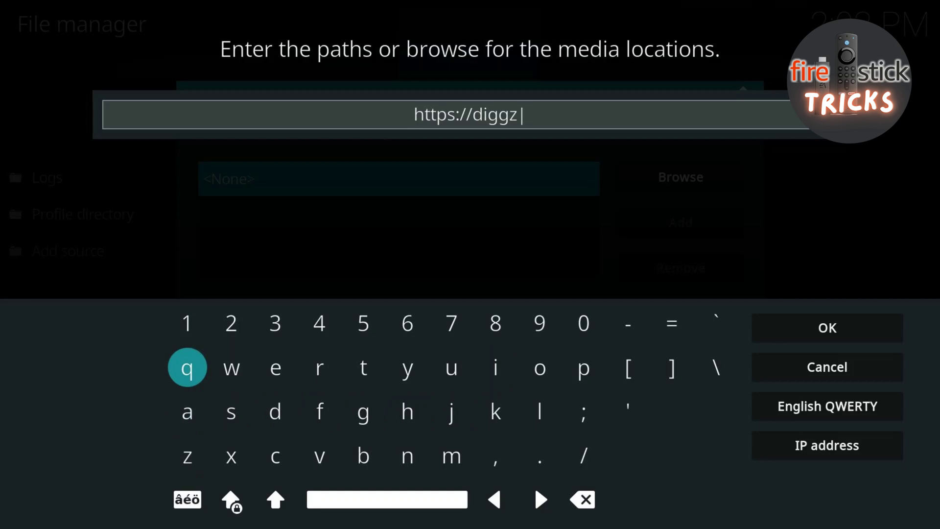
key(Return)
key(Down)
key(Down)
key(Down)
key(Right)
key(Right)
key(Right)
key(Right)
key(Right)
key(Right)
key(Right)
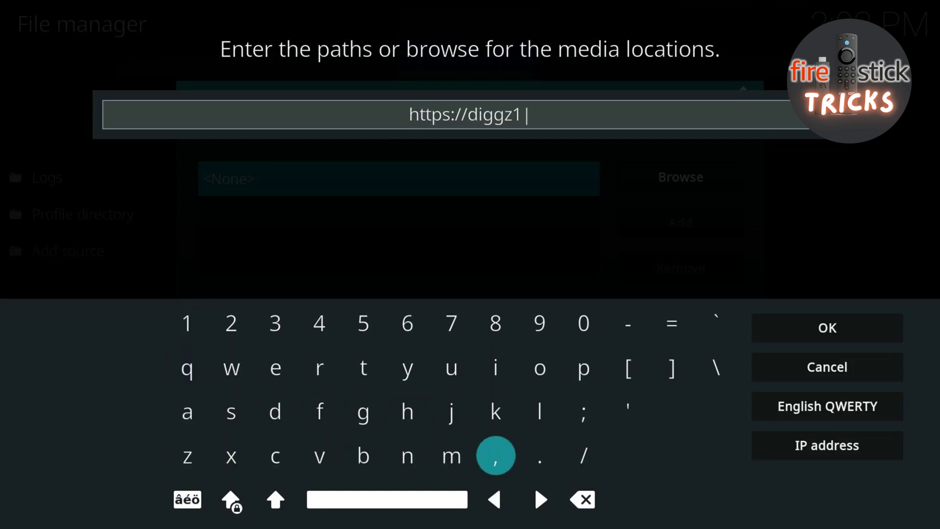
key(Right)
key(Return)
key(Left)
key(Left)
key(Return)
key(Up)
key(Up)
key(Left)
key(Left)
key(Left)
key(Left)
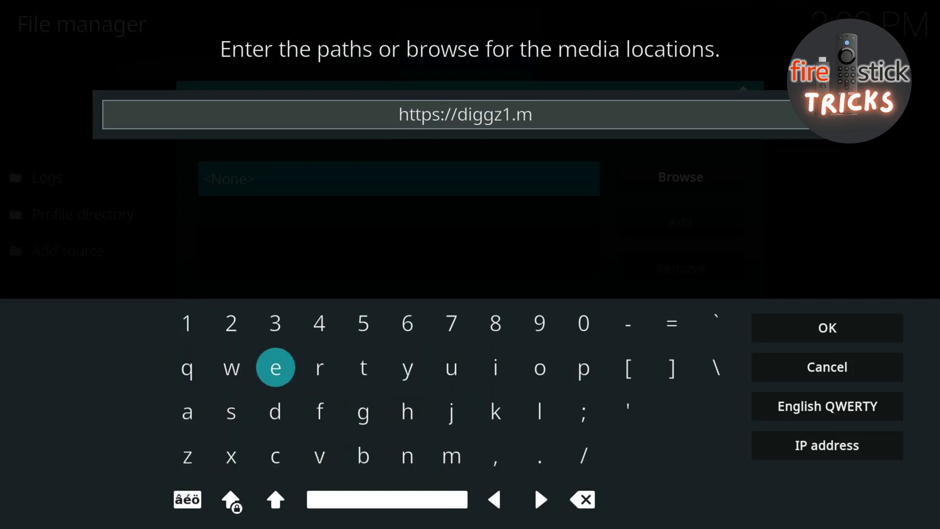
key(Return)
key(Down)
key(Down)
key(Right)
key(Right)
key(Right)
key(Right)
key(Right)
key(Right)
key(Right)
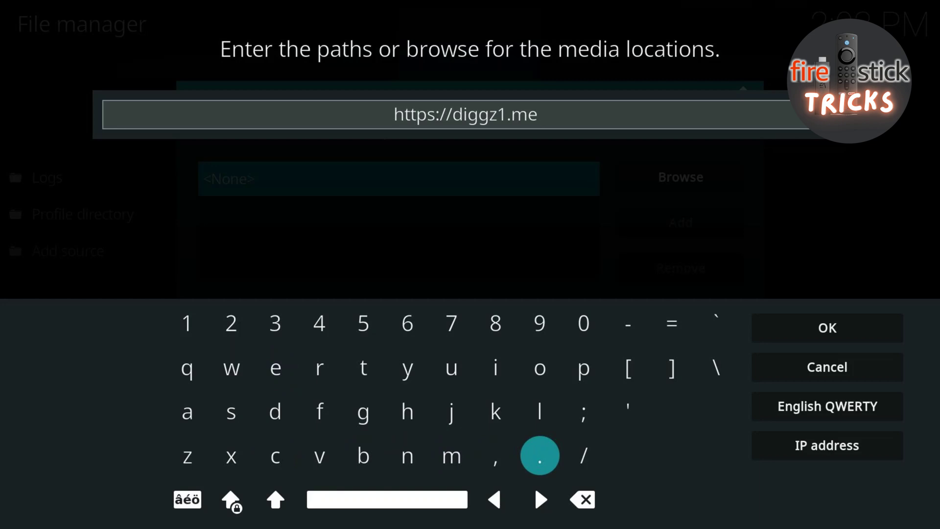
key(Return)
key(Up)
key(Left)
key(Left)
key(Left)
key(Left)
key(Left)
key(Left)
key(Left)
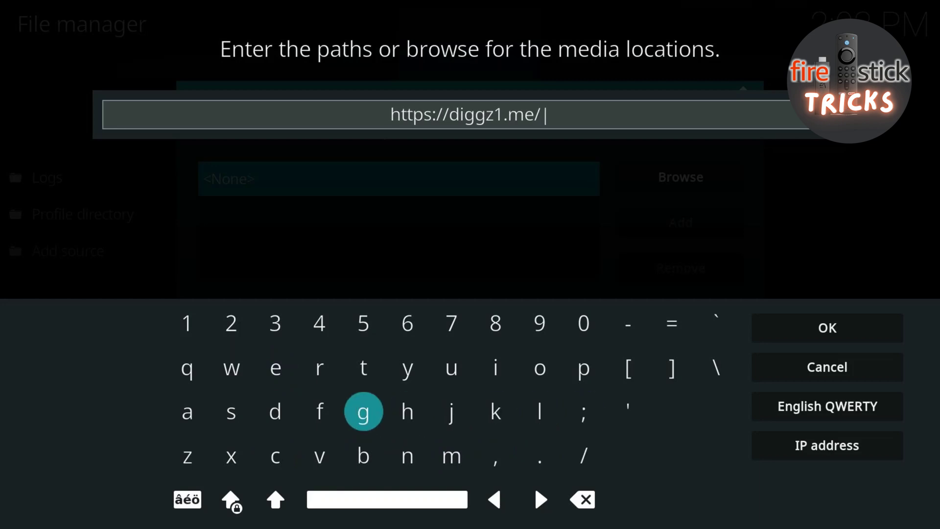
key(Return)
key(Up)
key(Right)
key(Right)
key(Right)
key(Right)
key(Right)
key(Return)
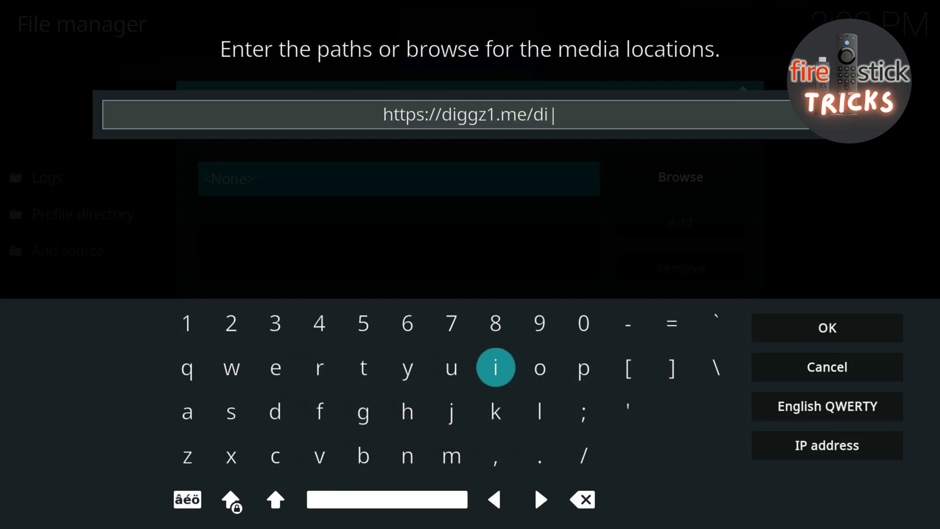
key(Down)
key(Left)
key(Left)
key(Left)
key(Return)
key(Return)
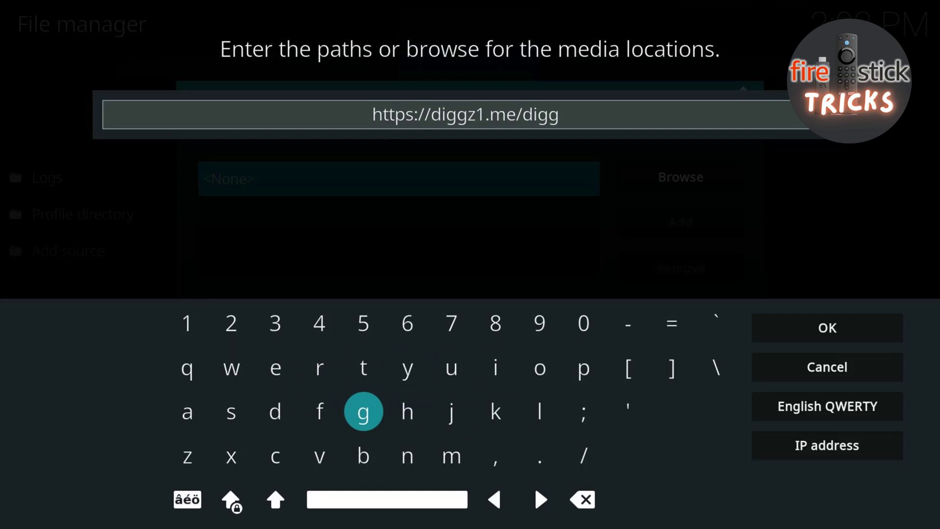
key(Left)
key(Left)
key(Left)
key(Left)
key(Down)
key(Return)
key(Up)
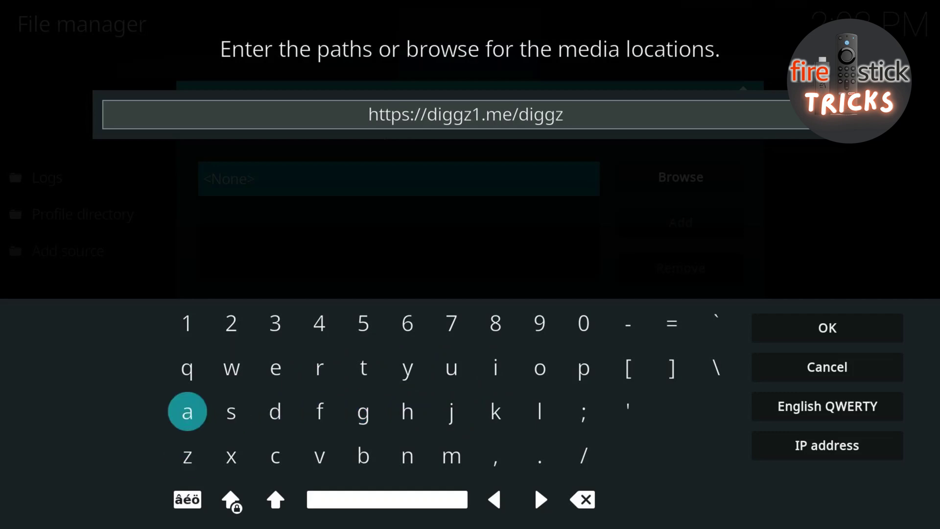
key(Up)
key(Right)
key(Right)
key(Right)
key(Return)
key(Left)
key(Return)
key(Right)
key(Right)
key(Right)
key(Right)
key(Right)
key(Right)
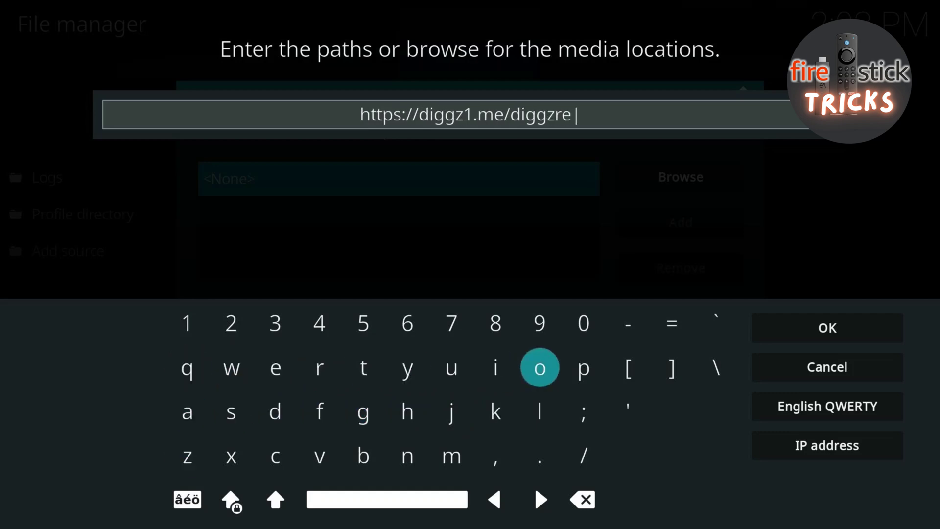
key(Right)
key(Return)
key(Left)
key(Return)
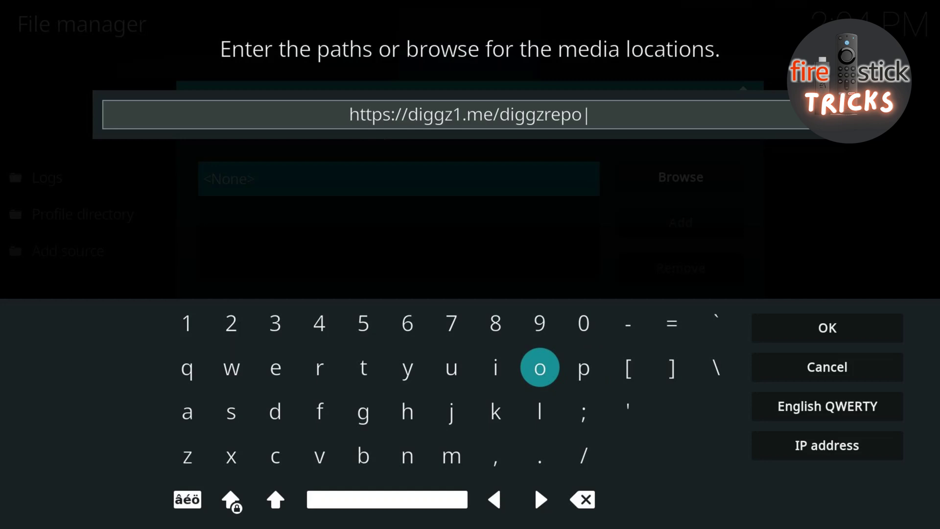
Confirm the entered path and save the file source under the suggested name diggzrepo.
key(Right)
key(Up)
key(Up)
key(Up)
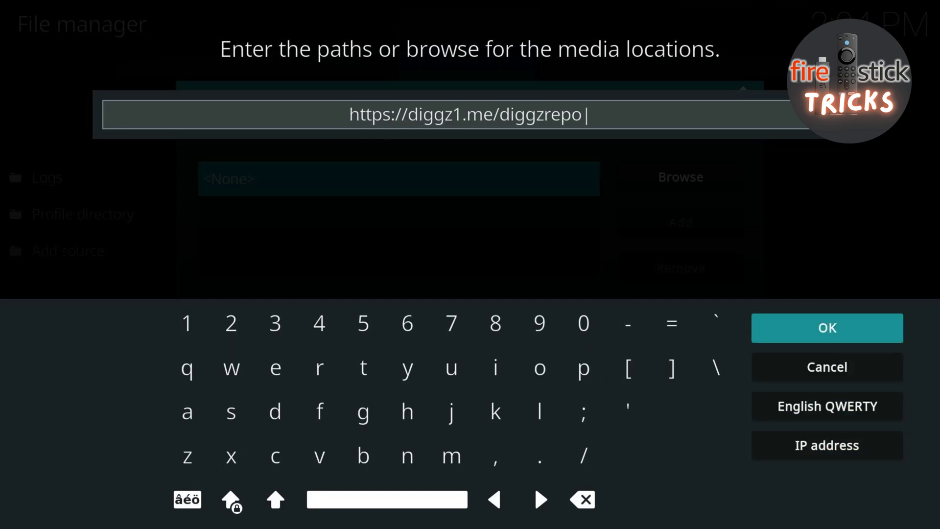
key(Return)
key(Down)
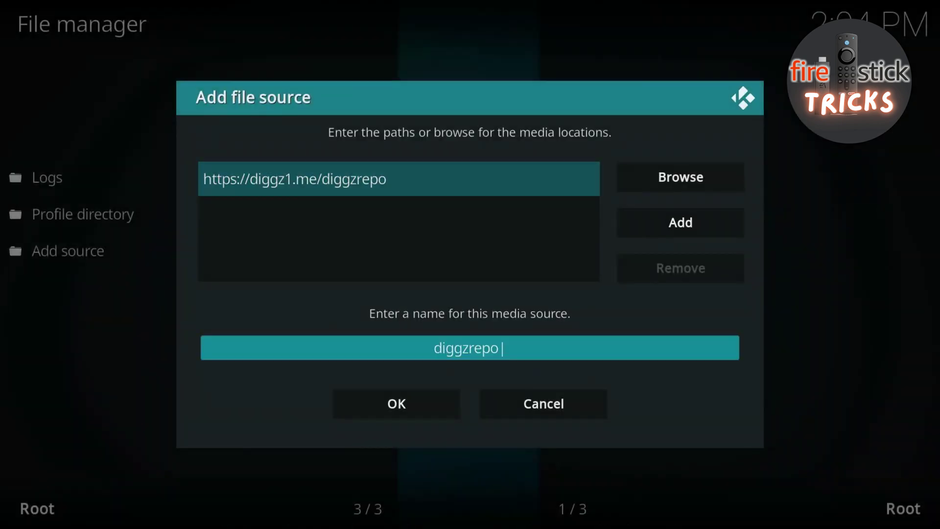
key(Down)
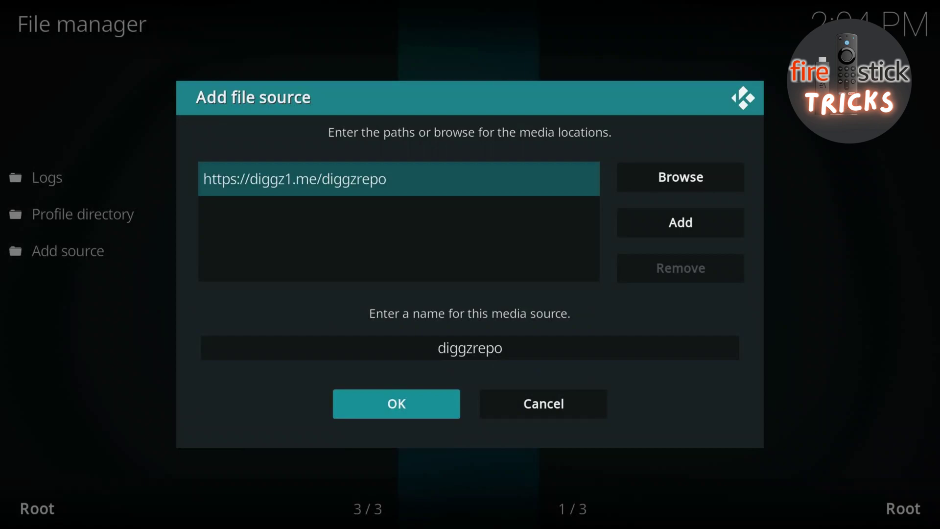
key(Return)
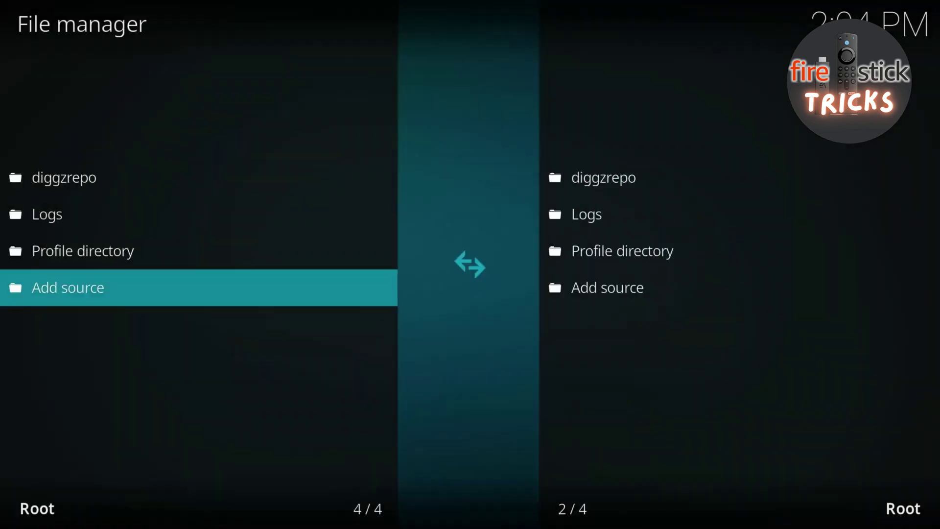
Leave the File manager, return to the home screen and go to the Add-ons section.
key(BackSpace)
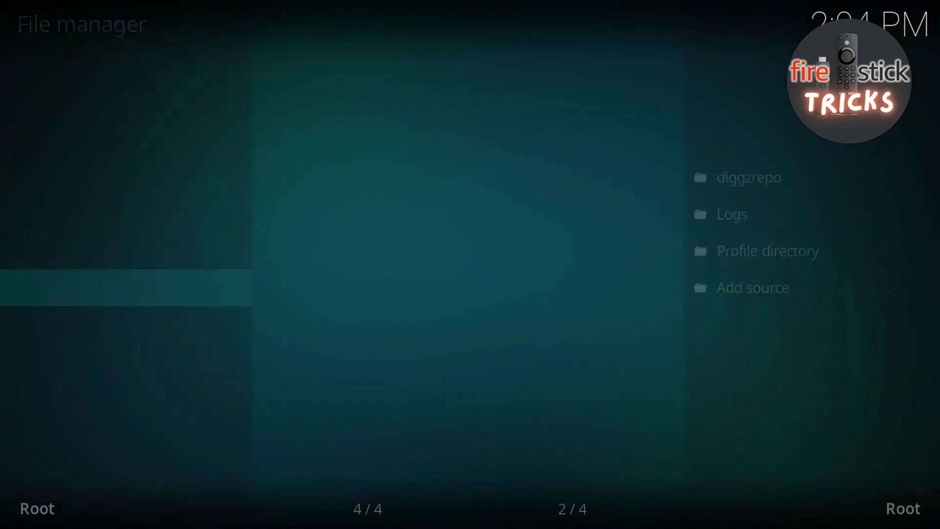
key(BackSpace)
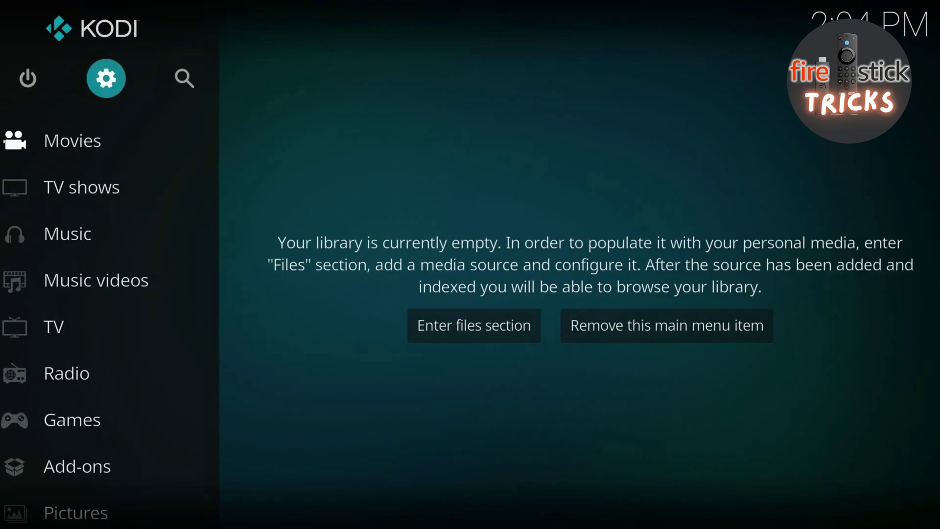
key(Down)
key(Down)
key(Down)
key(Down)
key(Down)
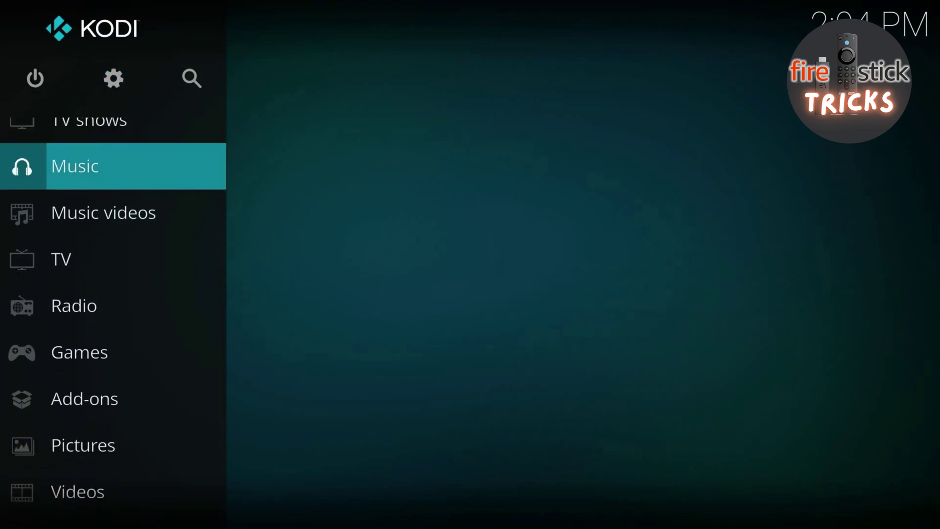
key(Down)
key(Down)
key(Down)
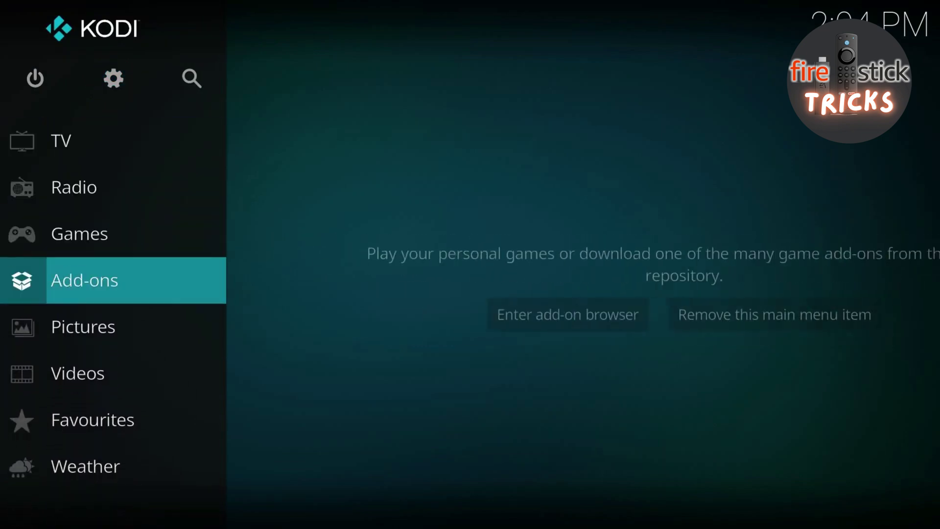
Install the add-on repository from the zip file repository.diggz-23.zip in the diggzrepo source.
key(Right)
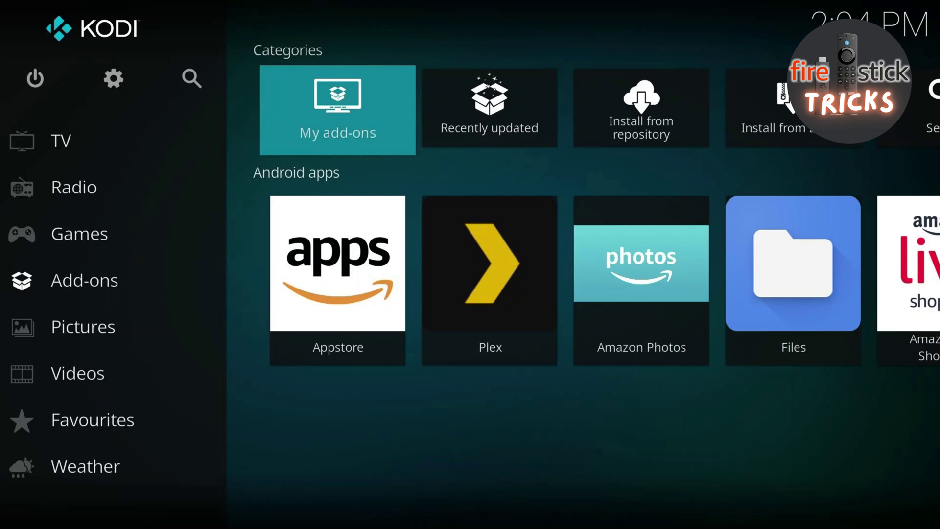
key(Right)
key(Right)
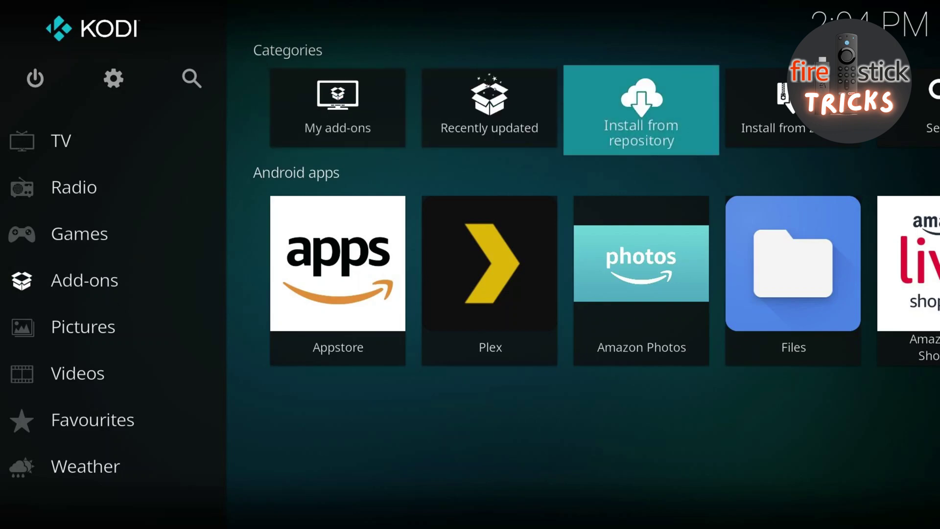
key(Right)
key(Return)
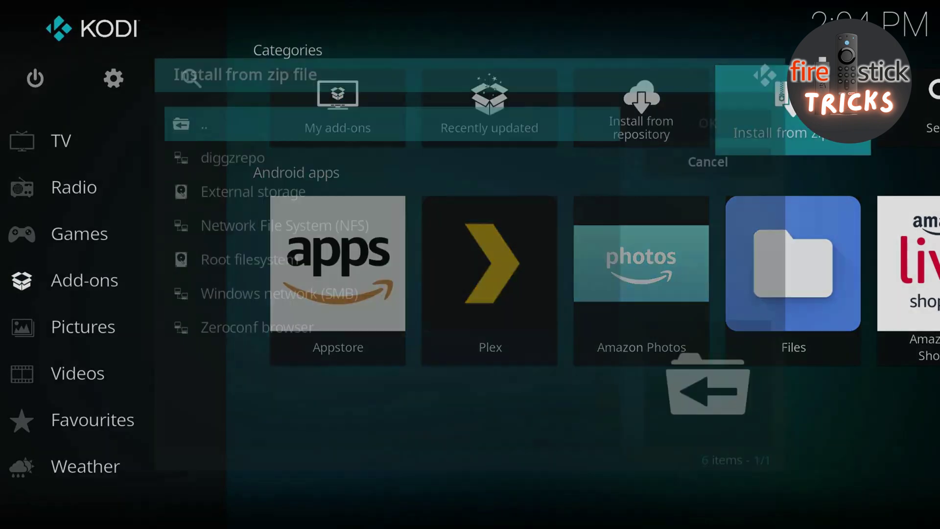
key(Down)
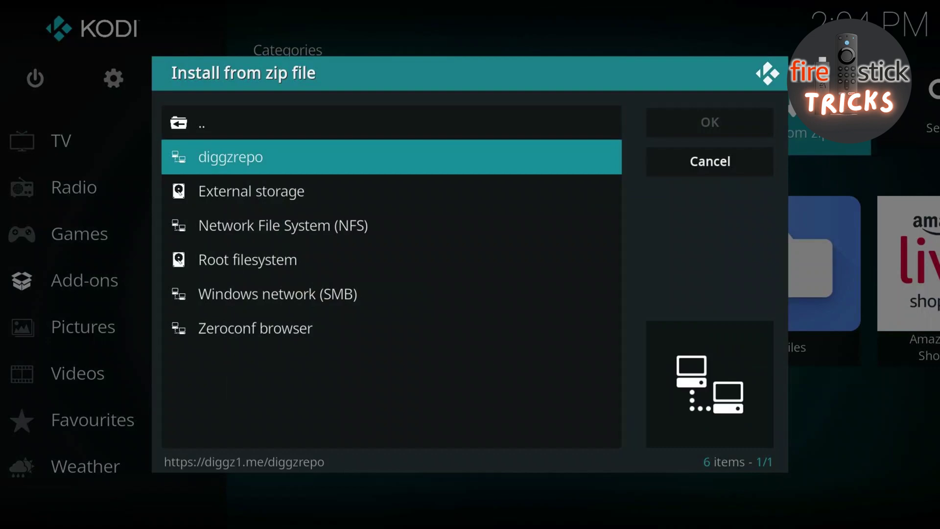
key(Return)
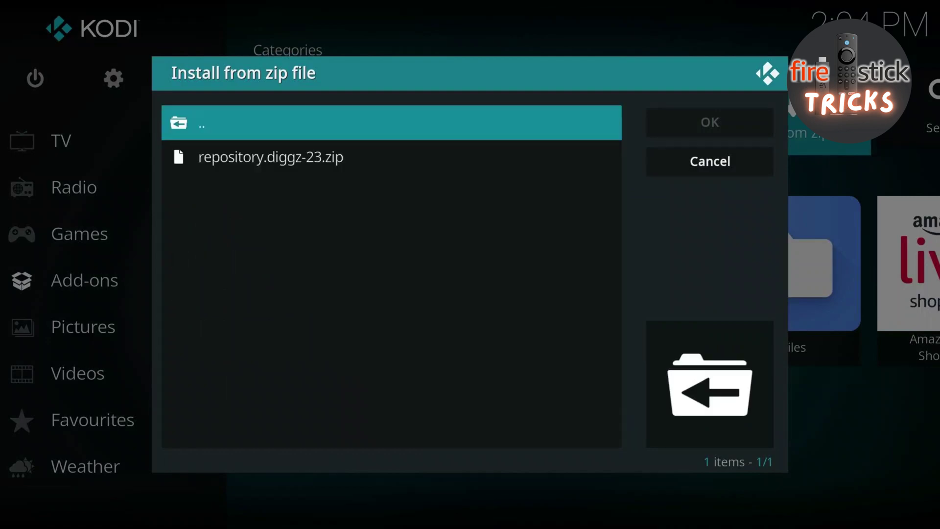
key(Down)
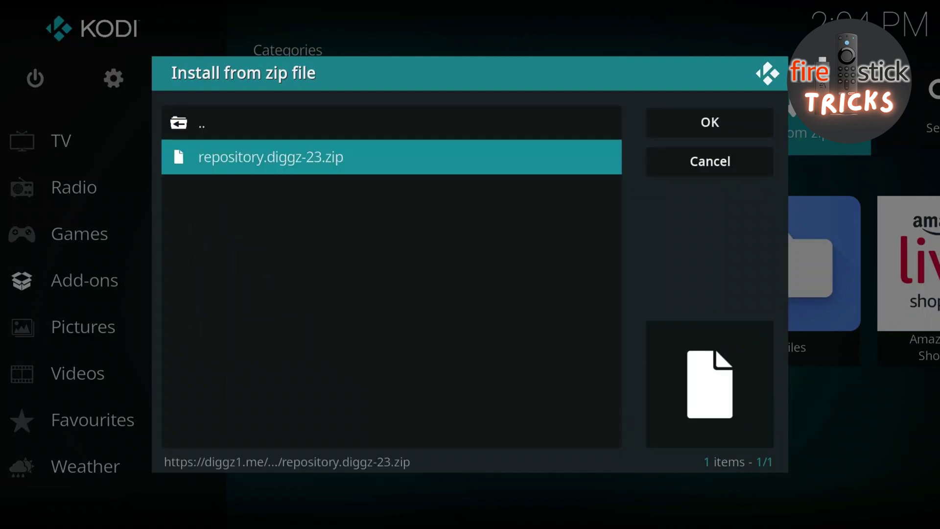
key(Return)
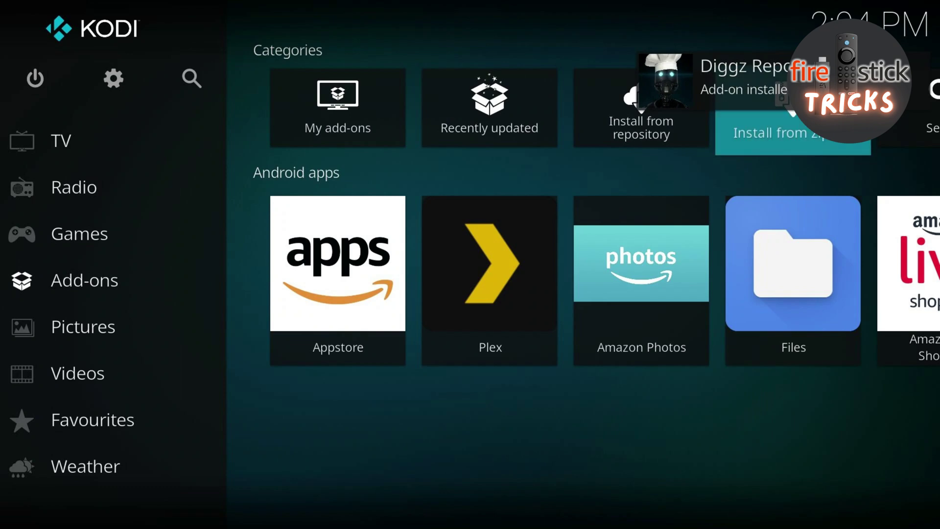
Choose to install from a repository and open the Diggz Repository.
key(Left)
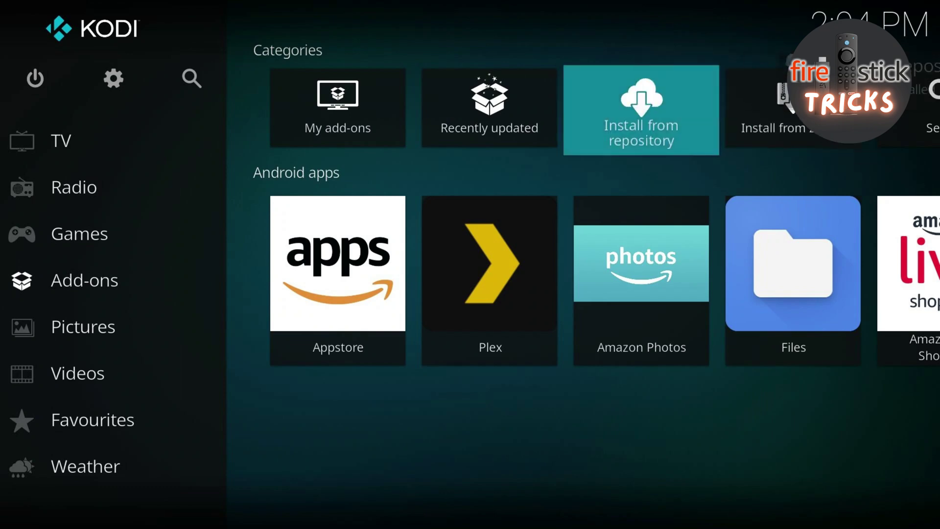
key(Return)
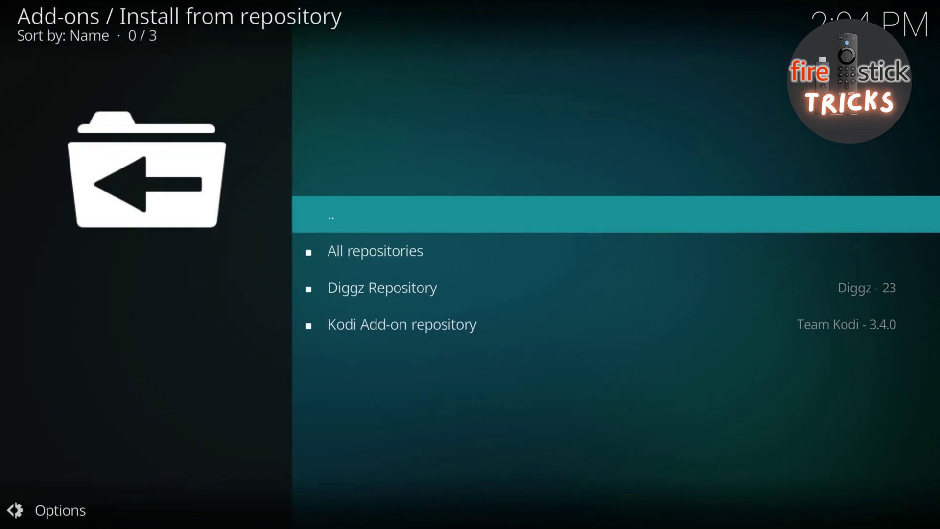
key(Down)
key(Down)
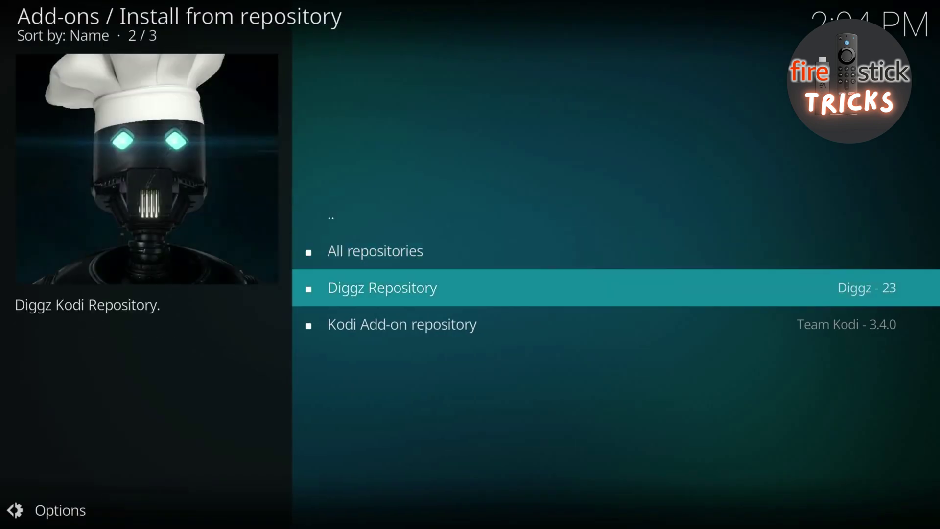
key(Return)
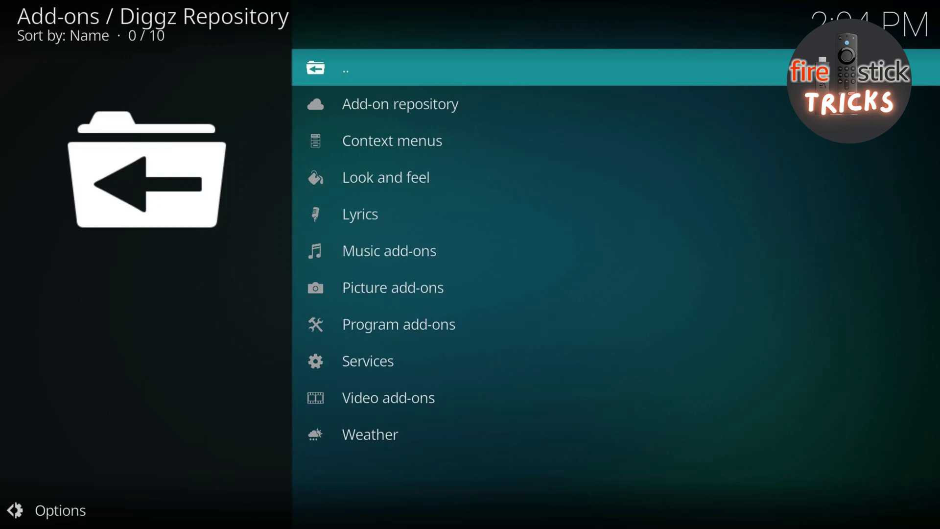
Open the Program add-ons category of the Diggz Repository.
key(Down)
key(Down)
key(Down)
key(Down)
key(Down)
key(Down)
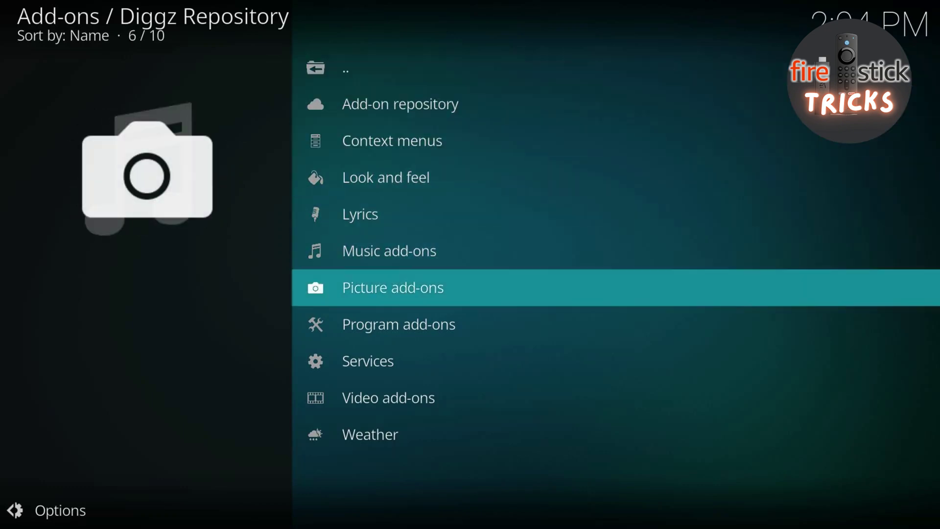
key(Down)
key(Return)
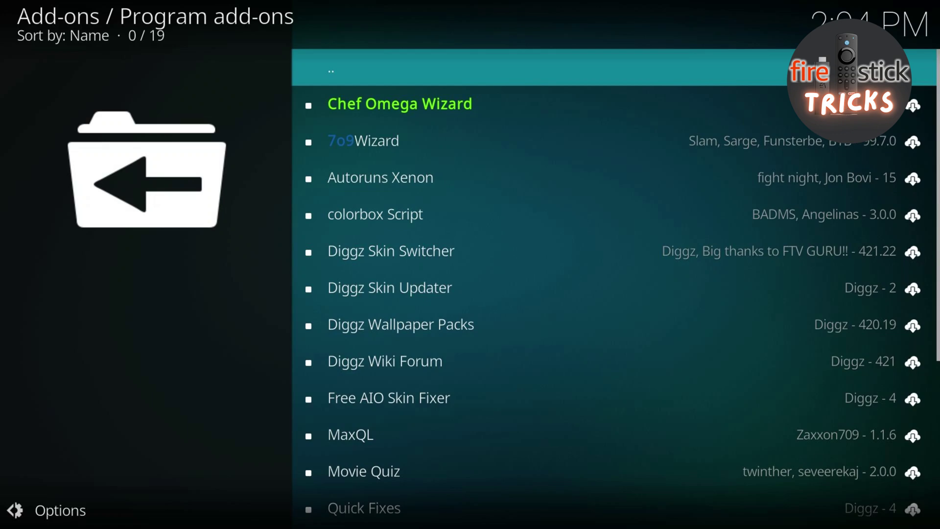
Install the 7o9Wizard add-on from the program add-ons and close its 7o9 Builds notice.
key(Down)
key(Down)
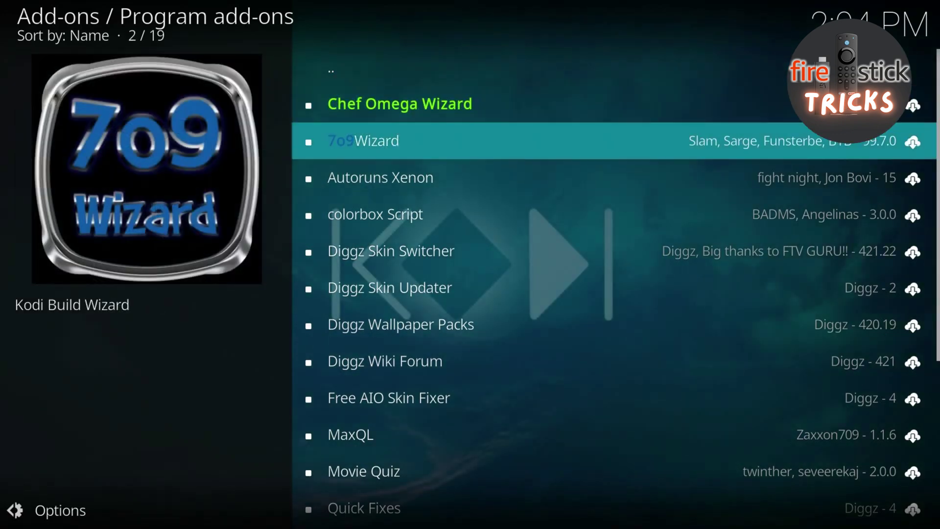
key(Return)
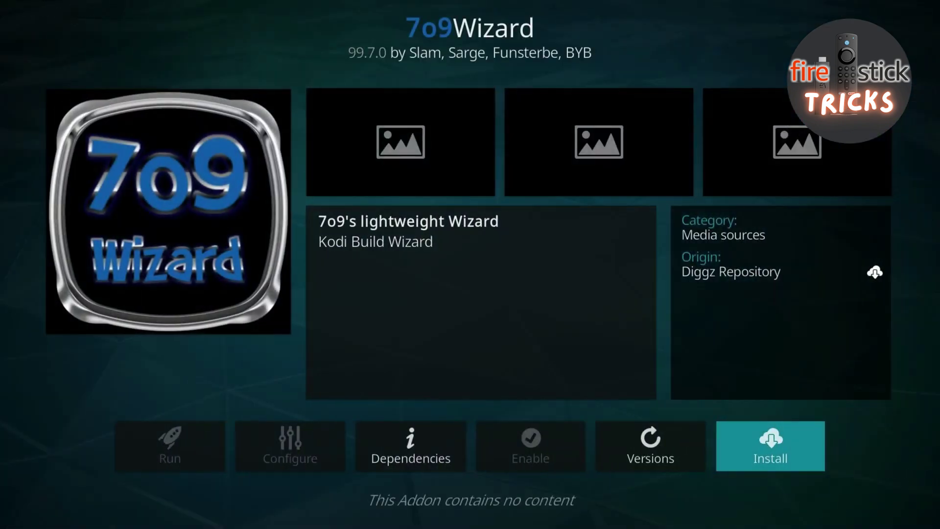
key(Return)
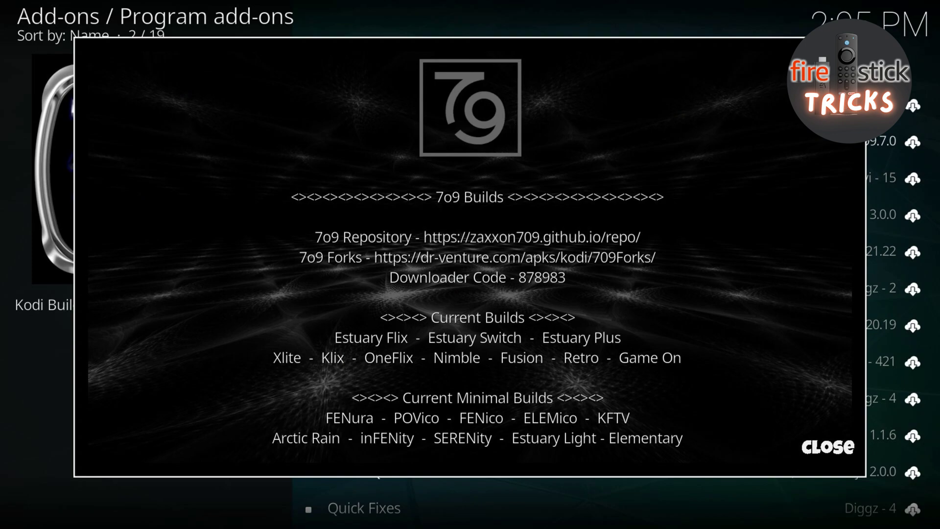
key(Return)
Leave the 7o9Wizard details and the Diggz Repository, returning to the Add-ons section of the home screen.
key(Return)
key(Right)
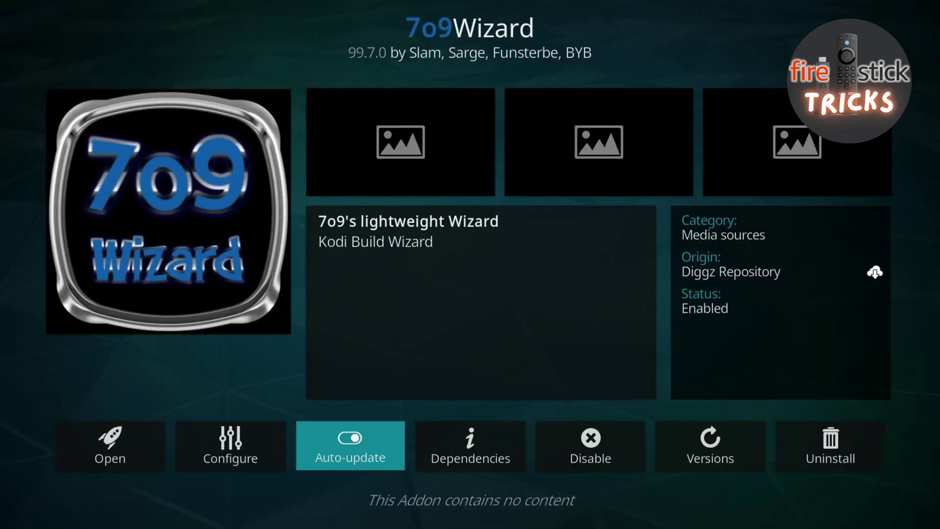
key(BackSpace)
key(BackSpace)
key(BackSpace)
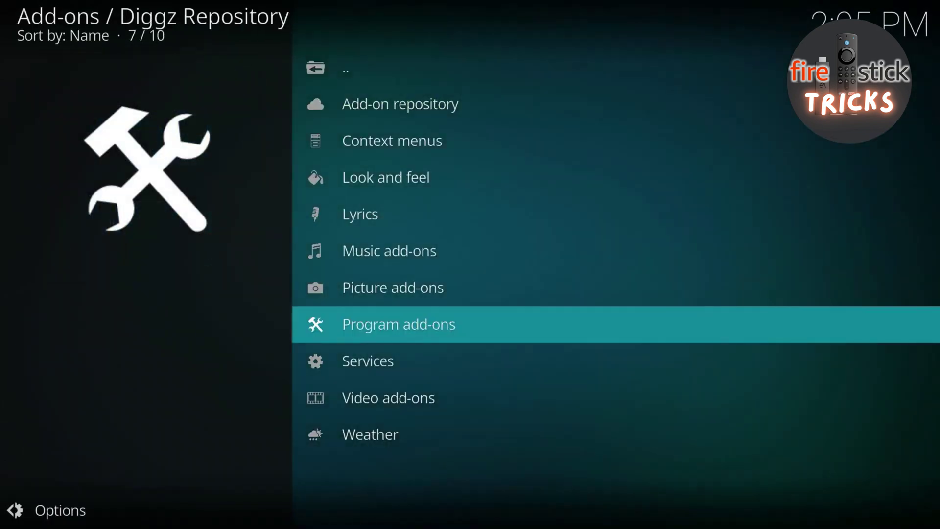
key(BackSpace)
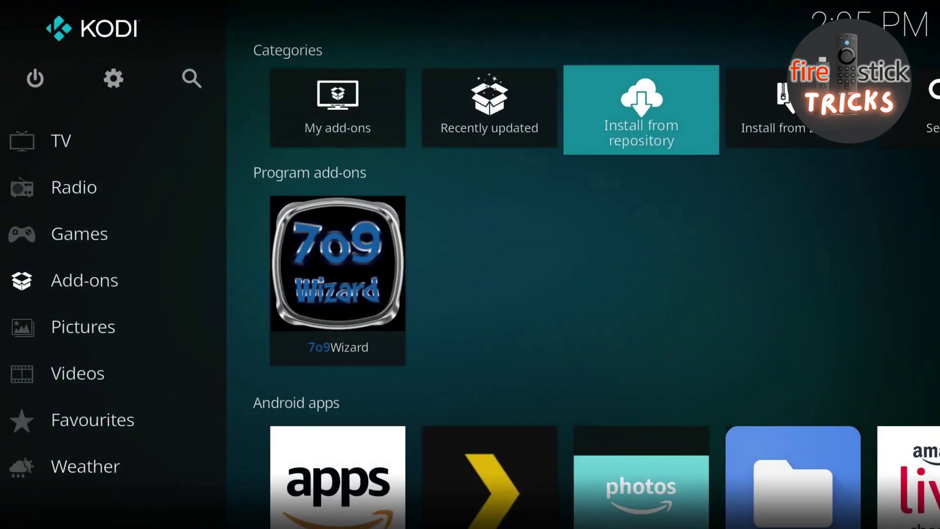
Launch the 7o9Wizard program add-on and open its Build Menu.
key(Down)
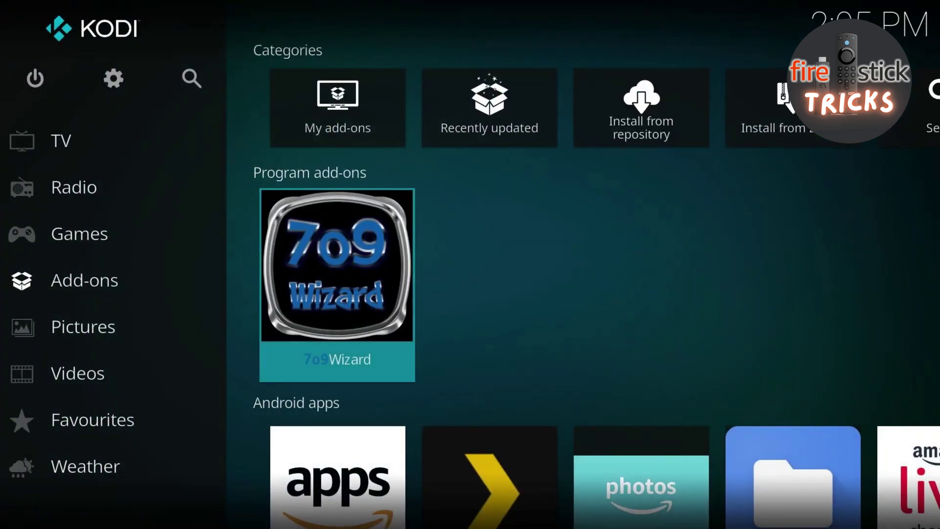
key(Return)
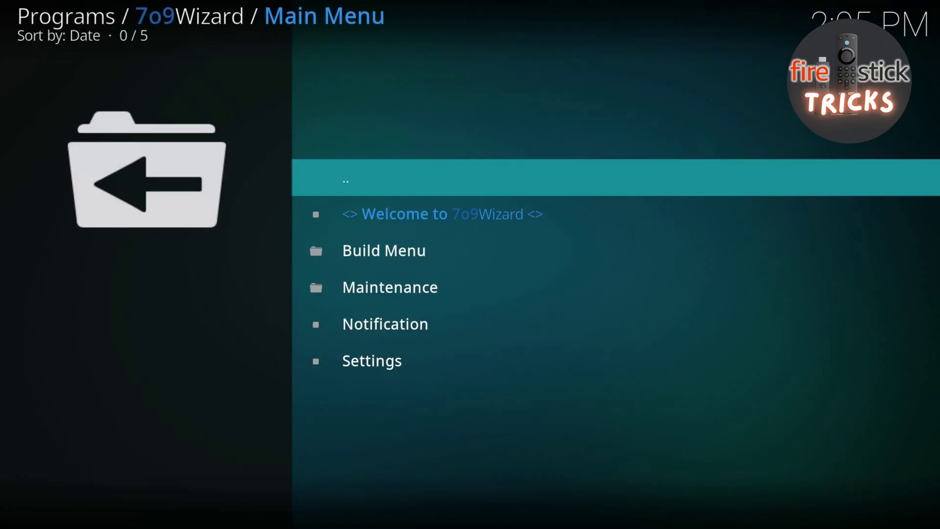
key(Down)
key(Down)
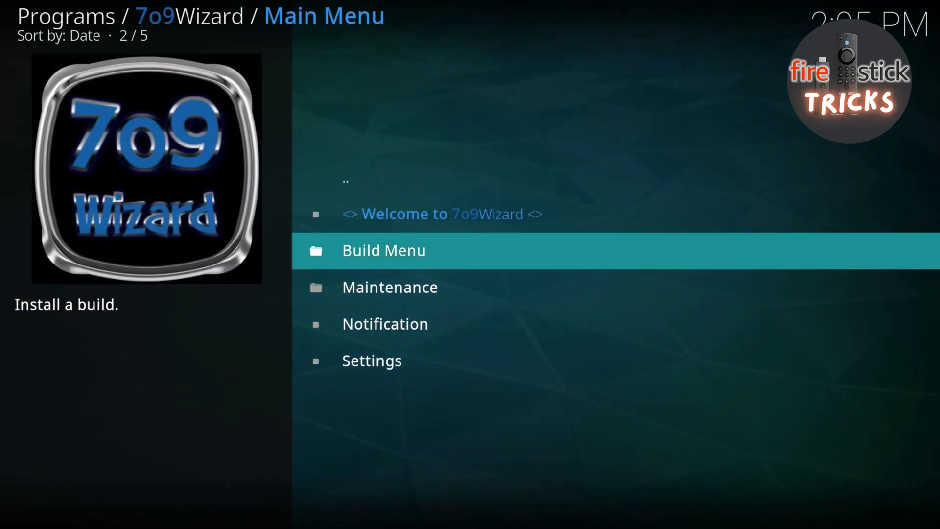
key(Return)
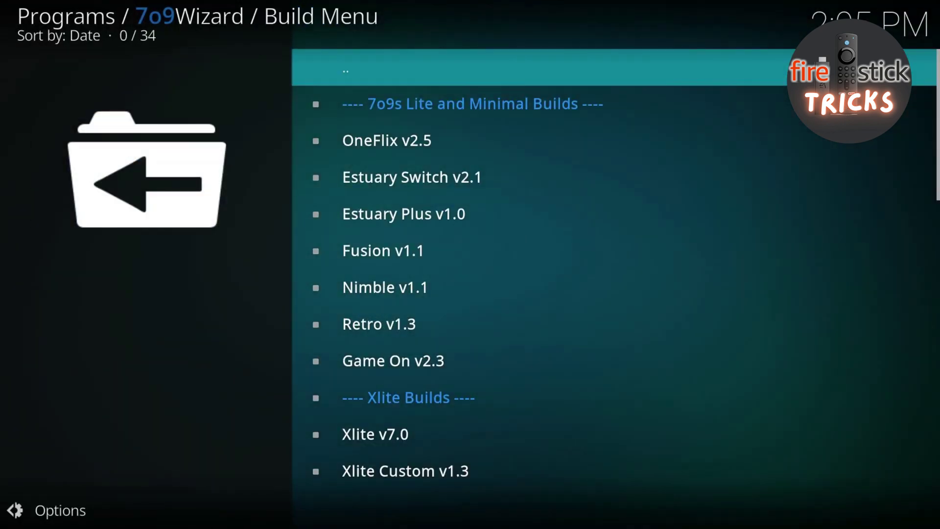
Examine the available builds and their descriptions, from the 7o9s Lite and Minimal Builds through the Non-Debrid Builds.
key(Down)
key(Down)
key(Down)
key(Down)
key(Down)
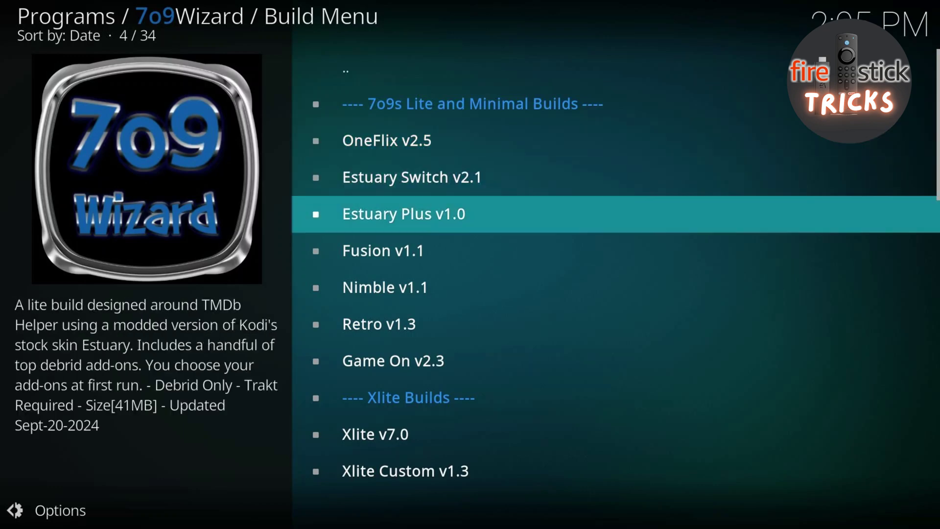
key(Down)
key(Down)
key(Down)
key(Down)
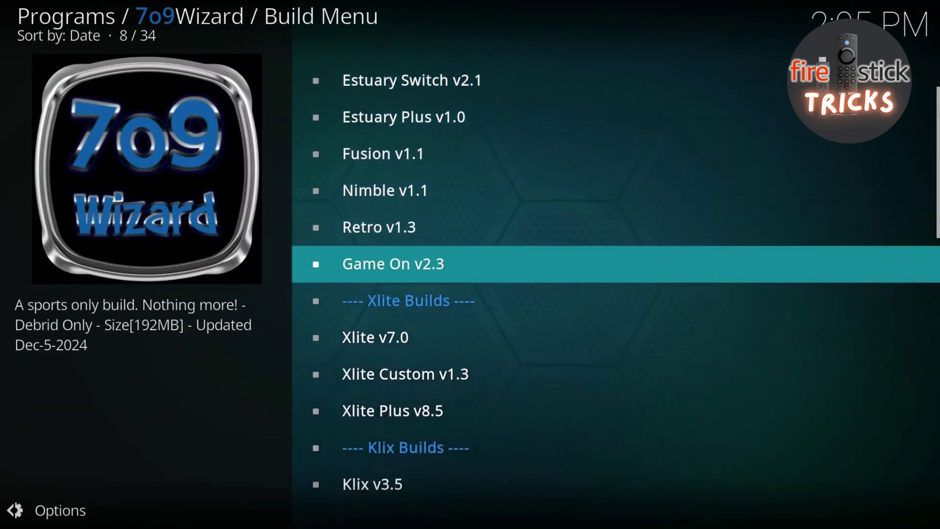
key(Down)
key(Down)
key(Down)
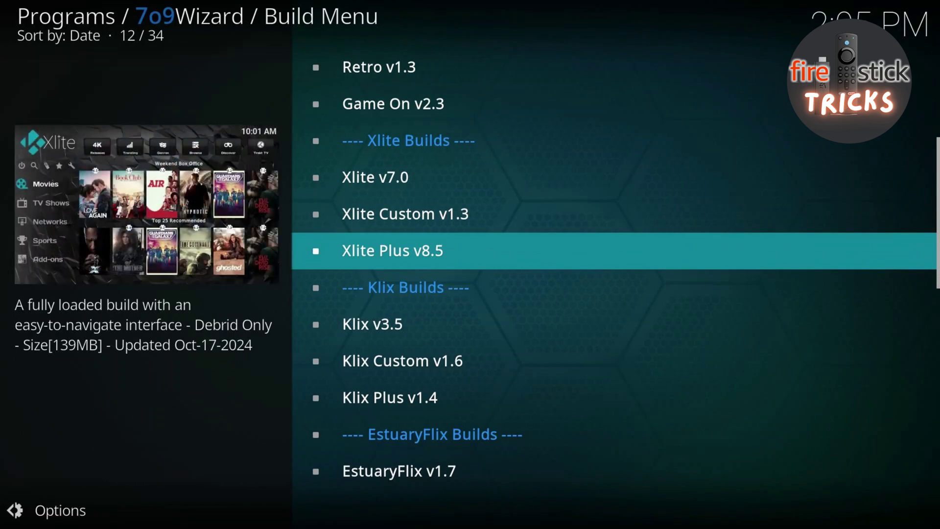
key(Down)
key(Down)
key(Down)
key(Down)
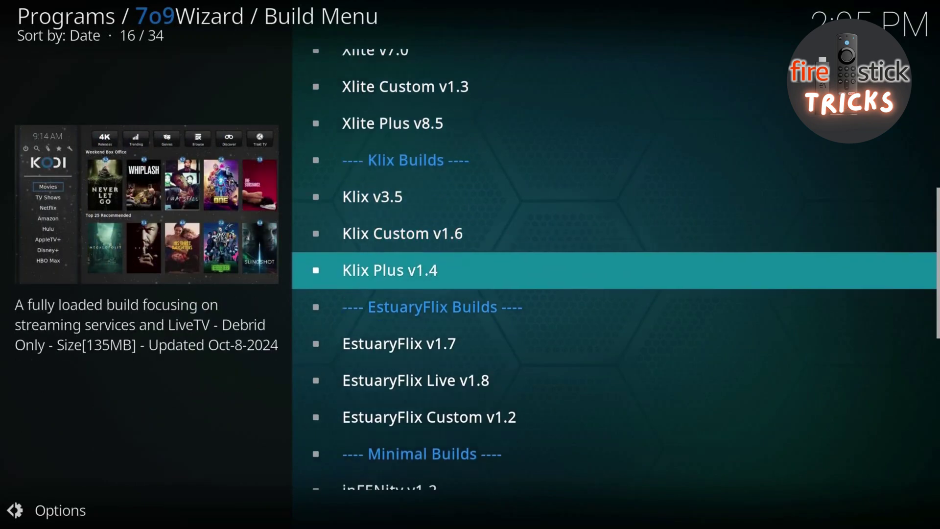
key(Down)
key(Down)
key(Down)
key(Down)
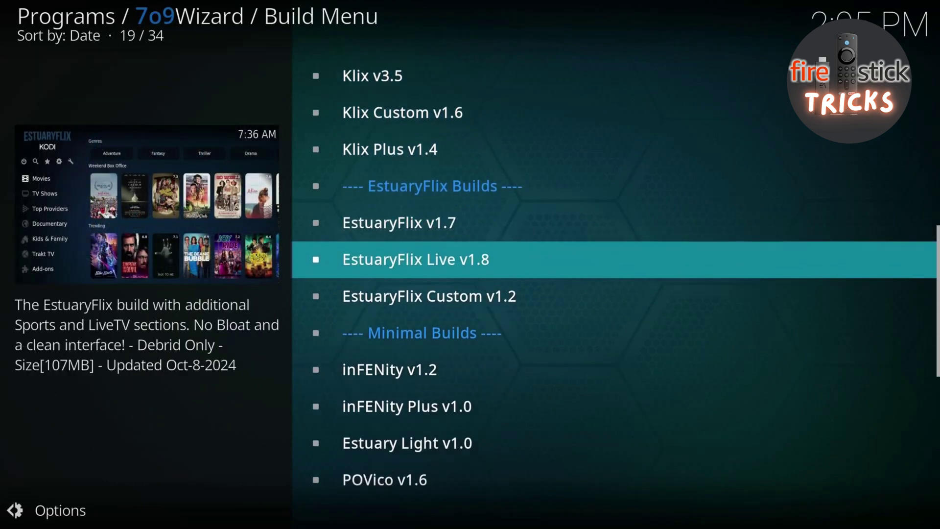
key(Down)
key(Down)
key(Down)
key(Down)
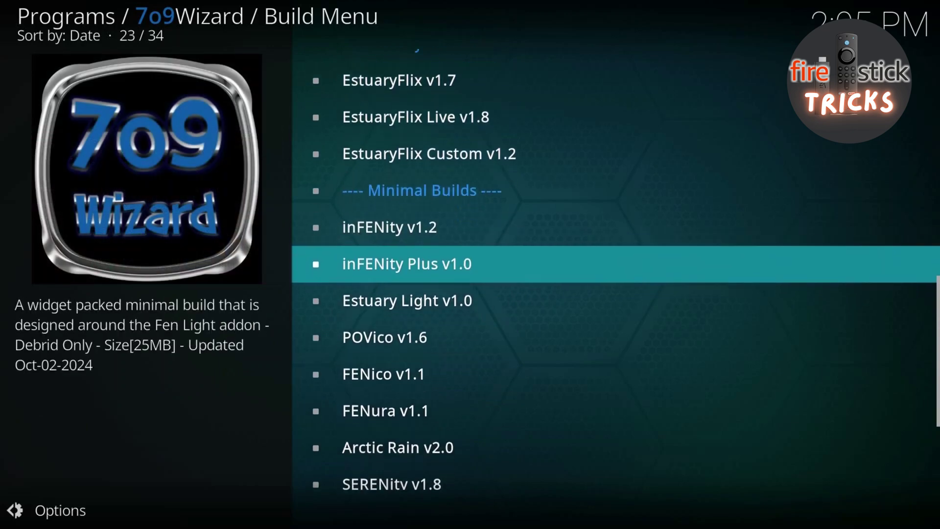
key(Down)
key(Down)
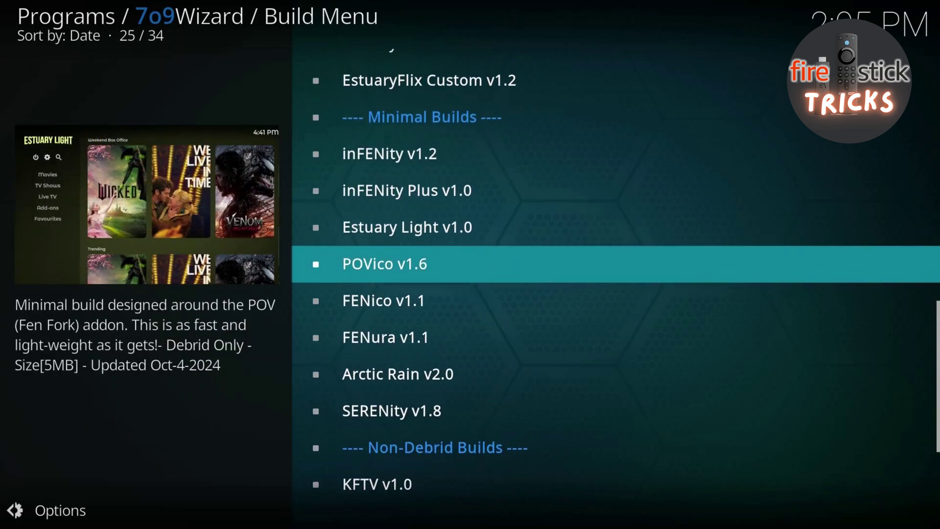
key(Down)
key(Down)
key(Down)
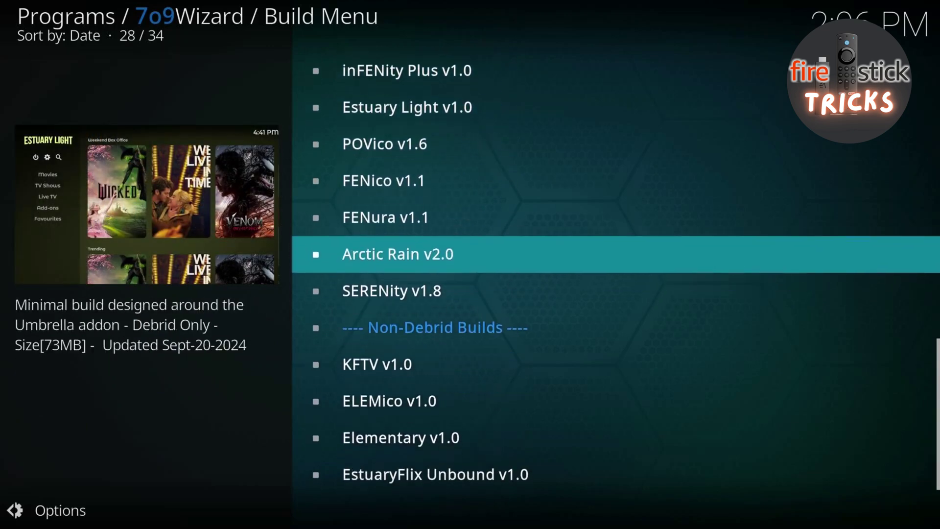
key(Down)
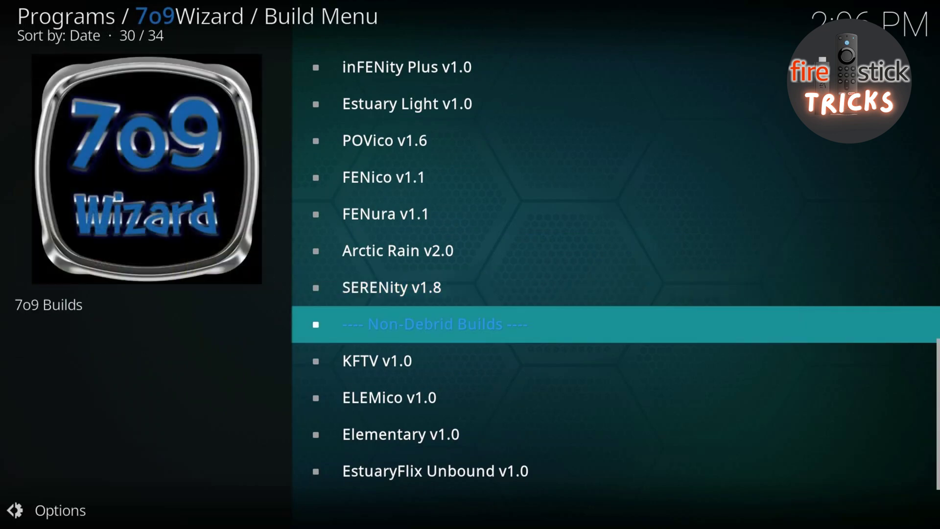
key(Down)
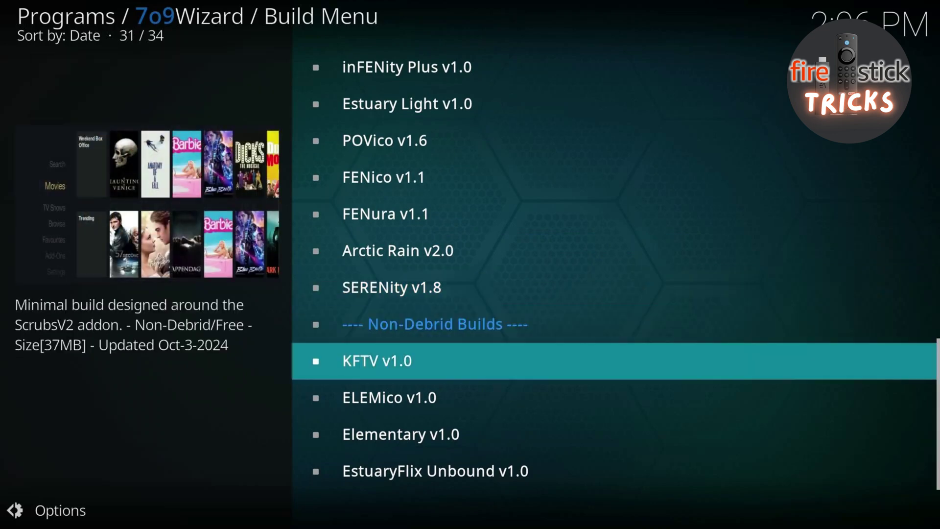
key(Down)
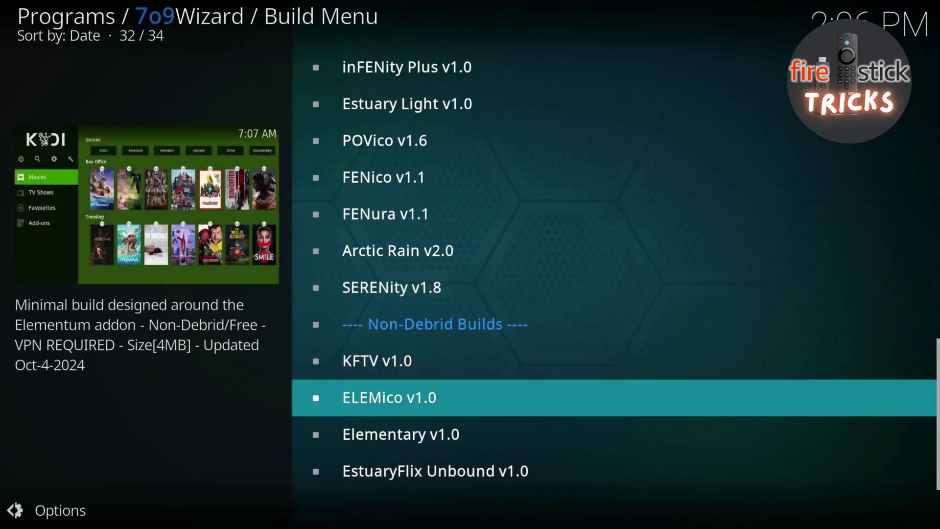
key(Down)
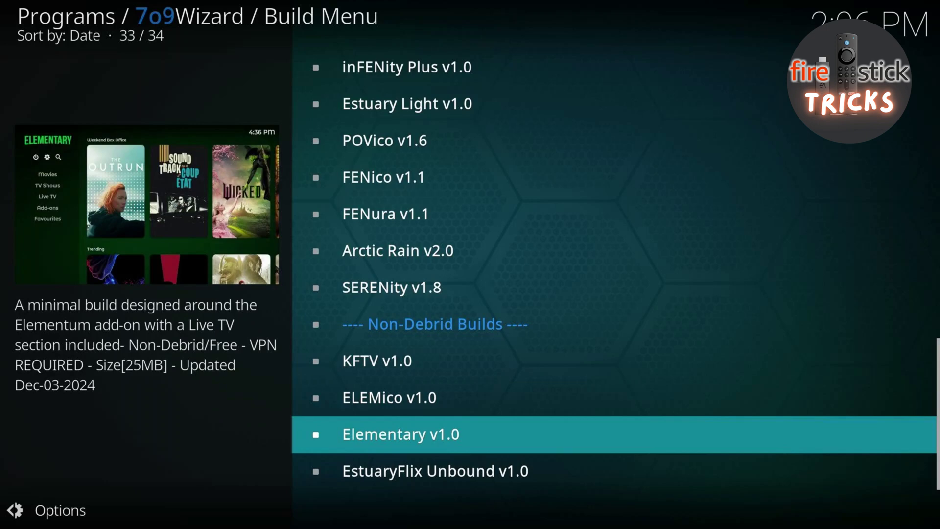
key(Down)
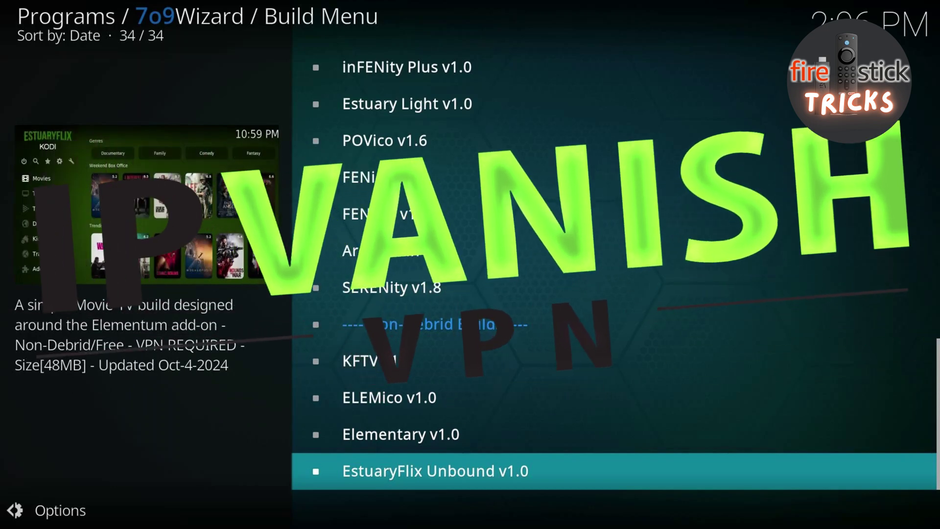
Select the non-debrid build ELEMico v1.0 and continue with its installation.
key(Up)
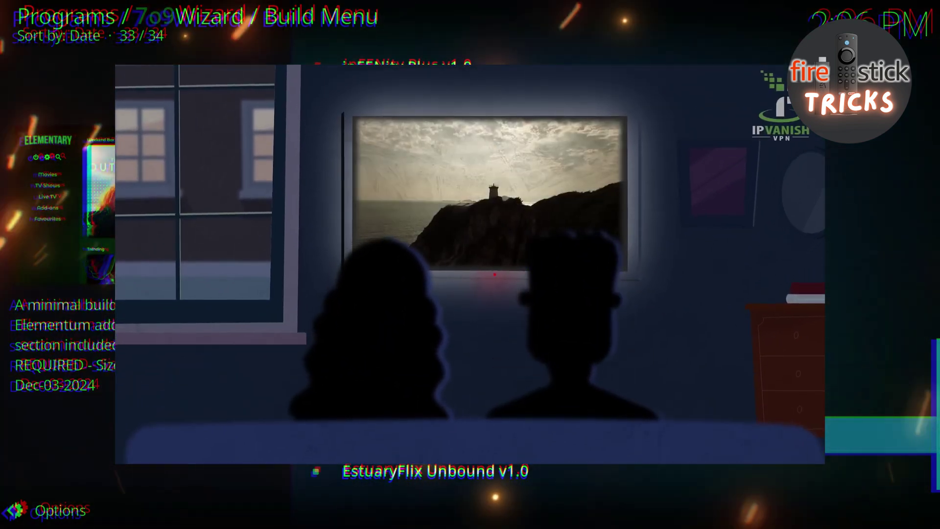
key(Up)
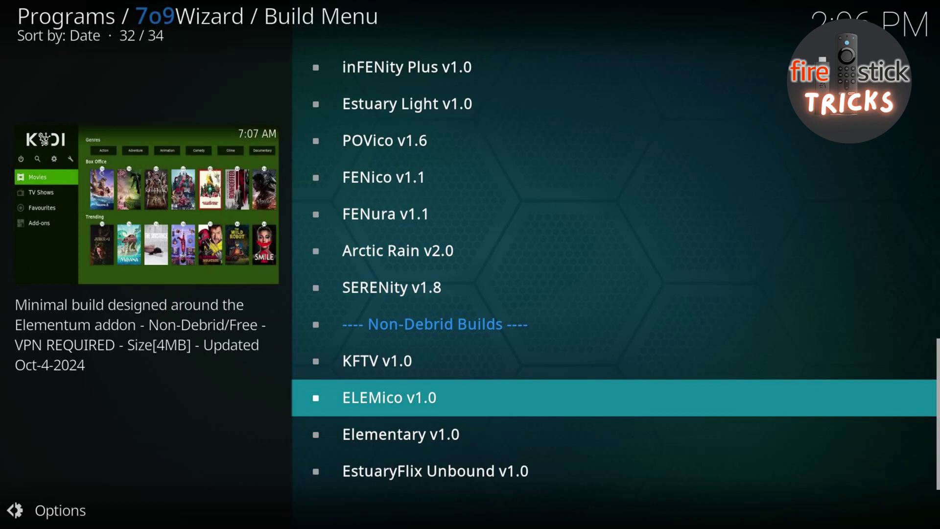
key(Return)
key(Left)
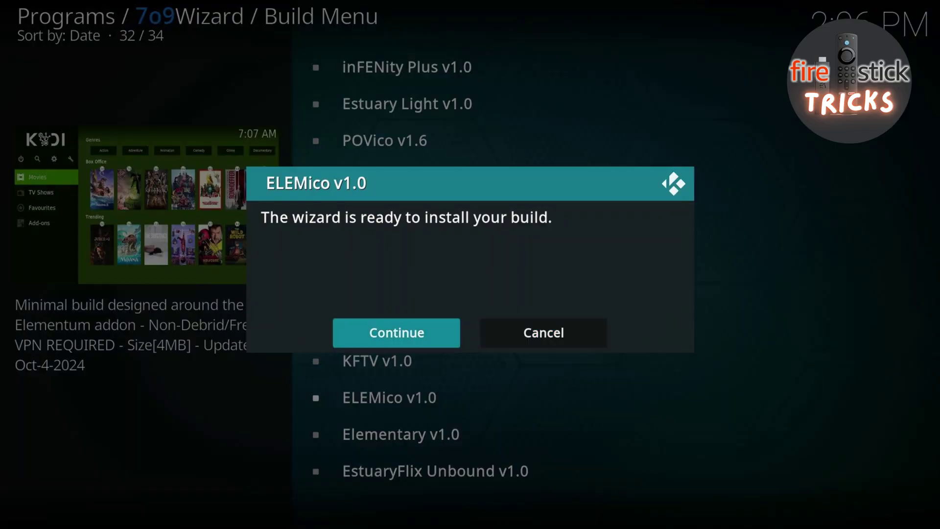
key(Return)
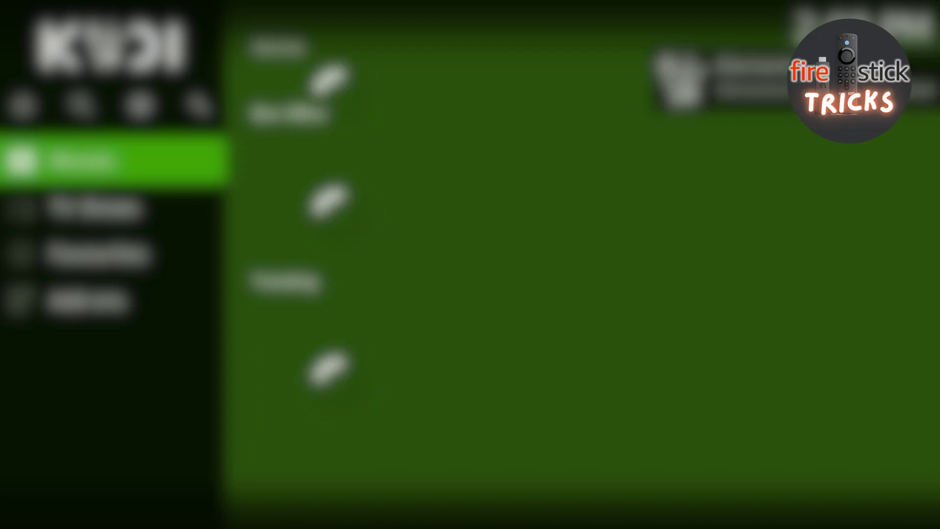
Browse the home menu sections of the installed ELEMico build.
key(Down)
key(Down)
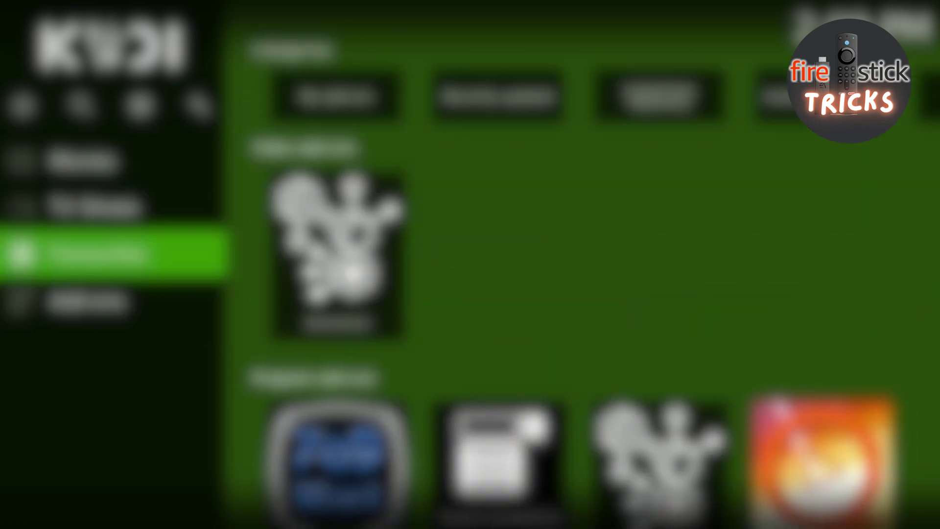